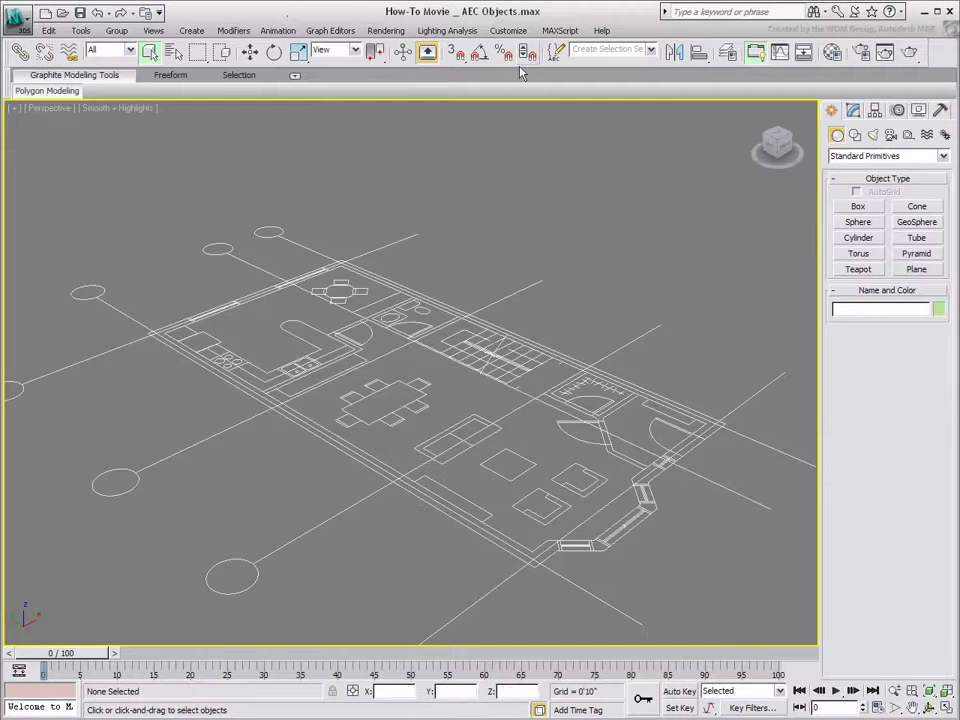
# Enable Default to By Layer for New Nodes in the general preferences and confirm the settings
pyautogui.click(508, 30)
pyautogui.click(533, 235)
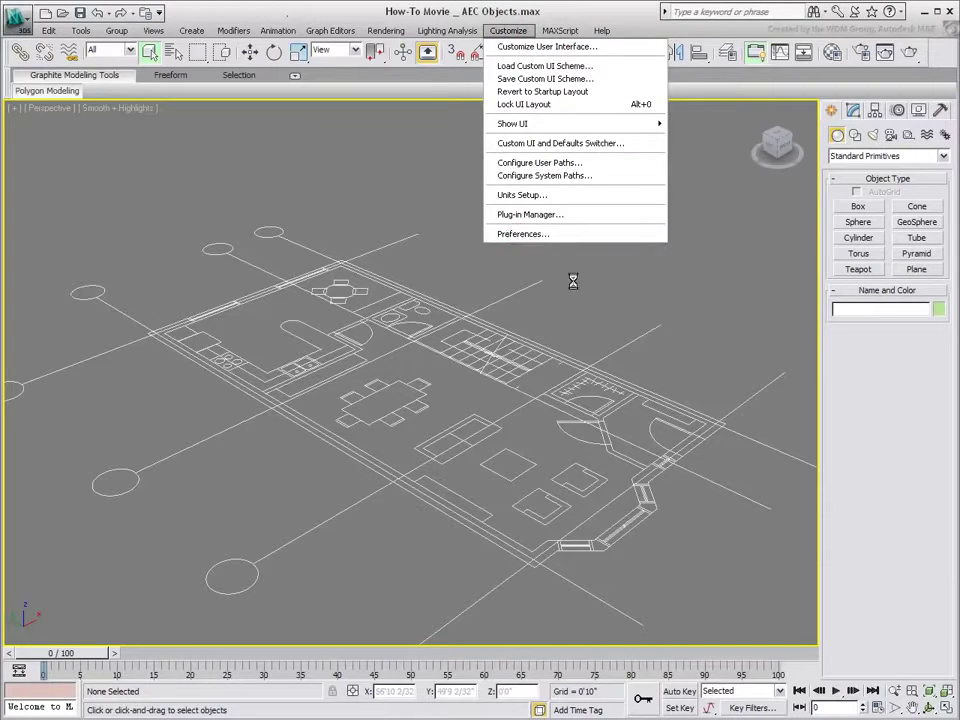
pyautogui.click(527, 429)
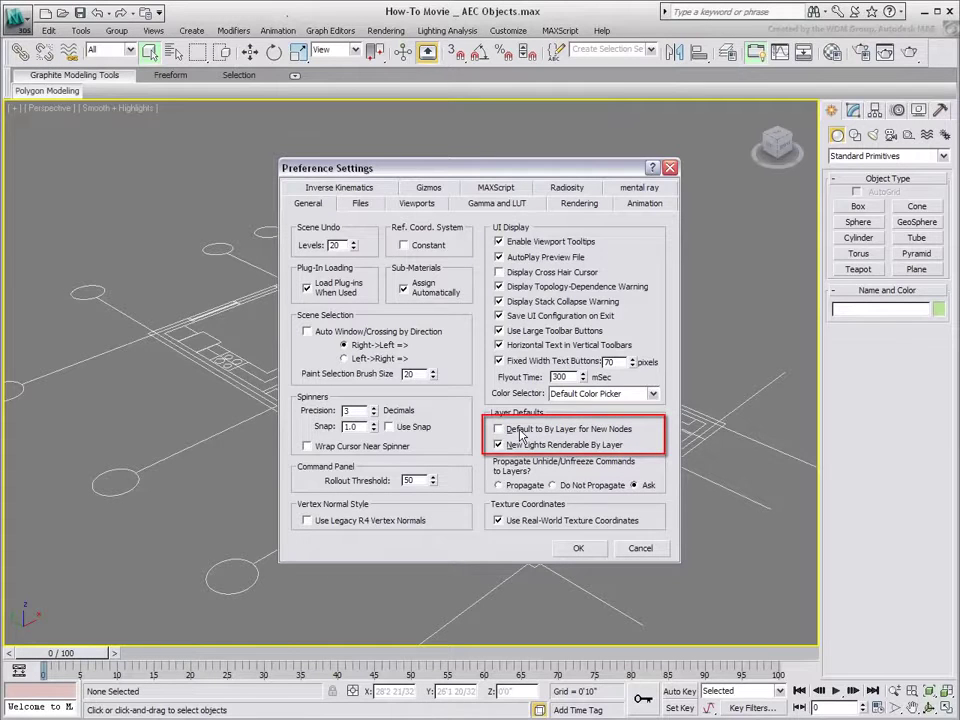
pyautogui.click(529, 429)
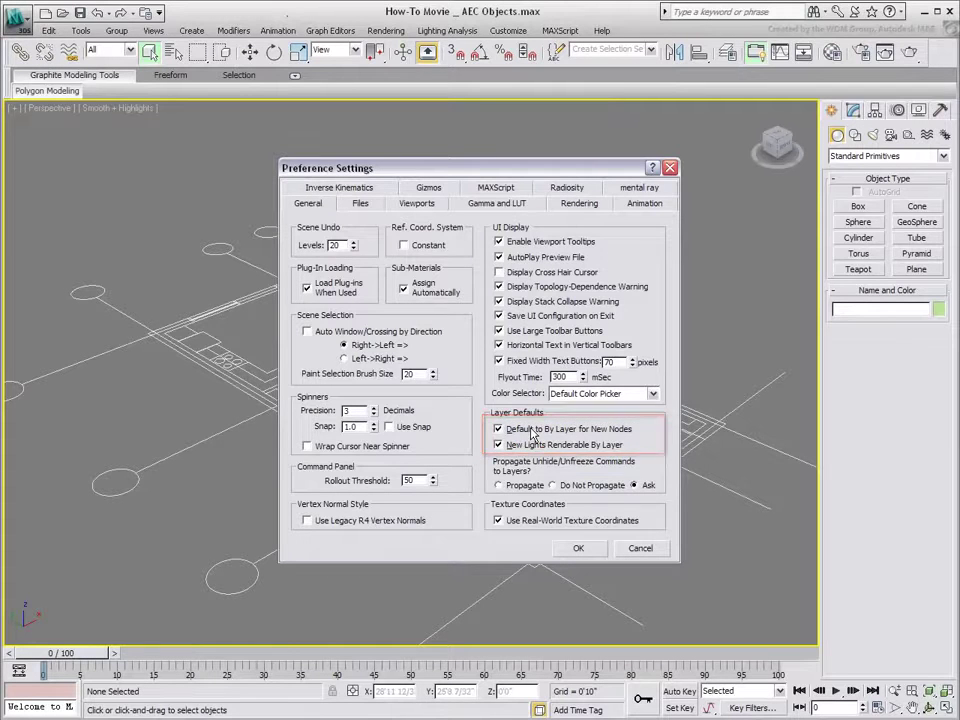
pyautogui.click(579, 548)
# Review the DesignVIZ and DesignVIZ.mentalray initial tool settings, checking how they create objects by layer
pyautogui.click(508, 30)
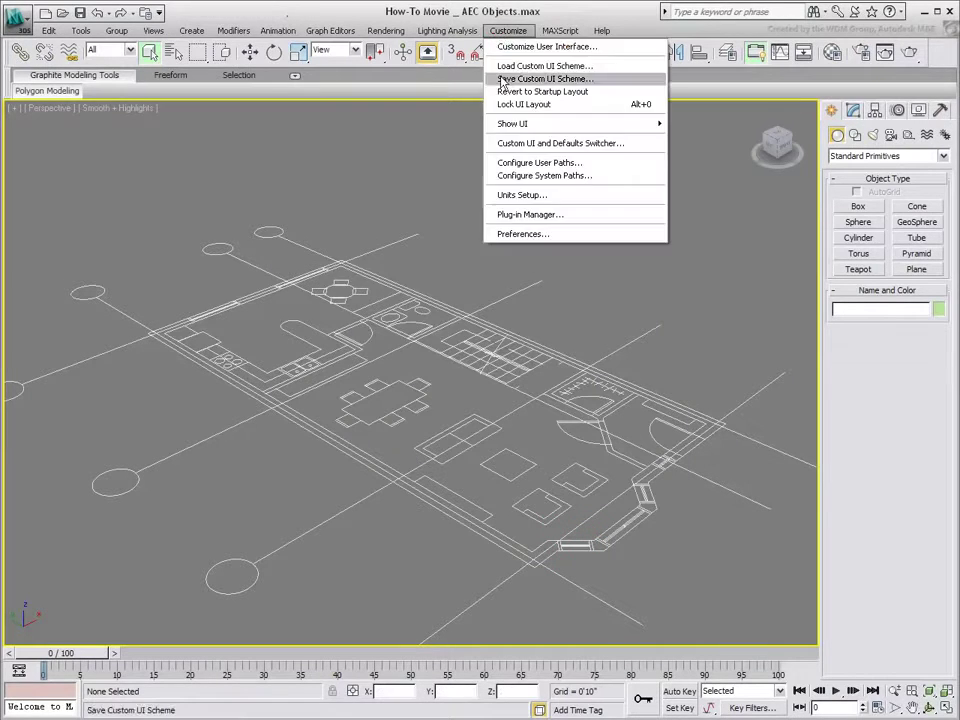
pyautogui.click(548, 145)
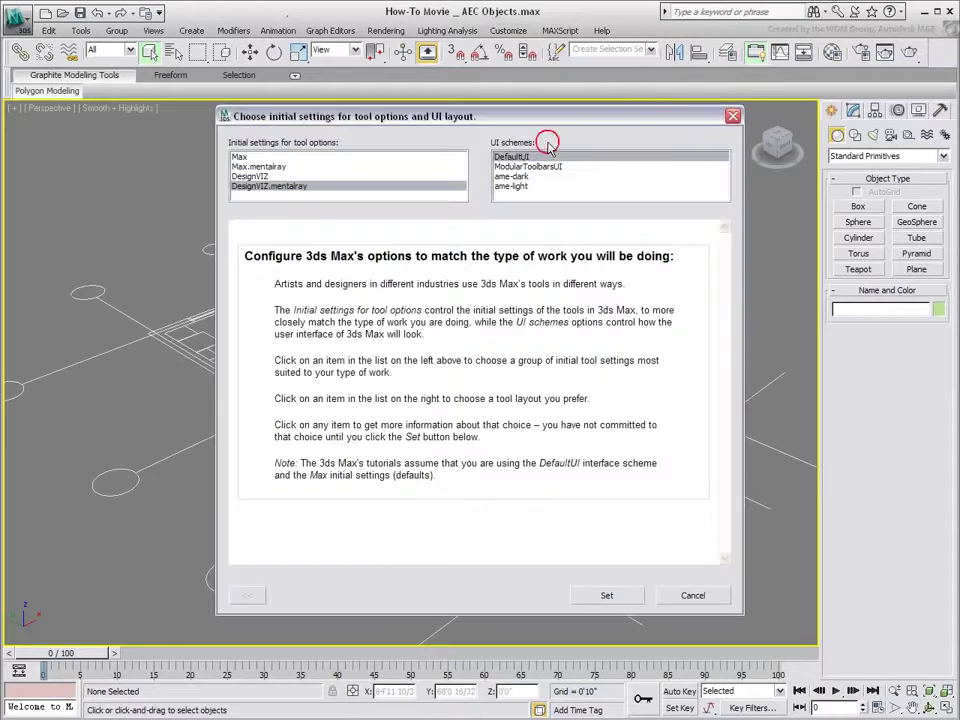
pyautogui.click(258, 177)
pyautogui.click(270, 187)
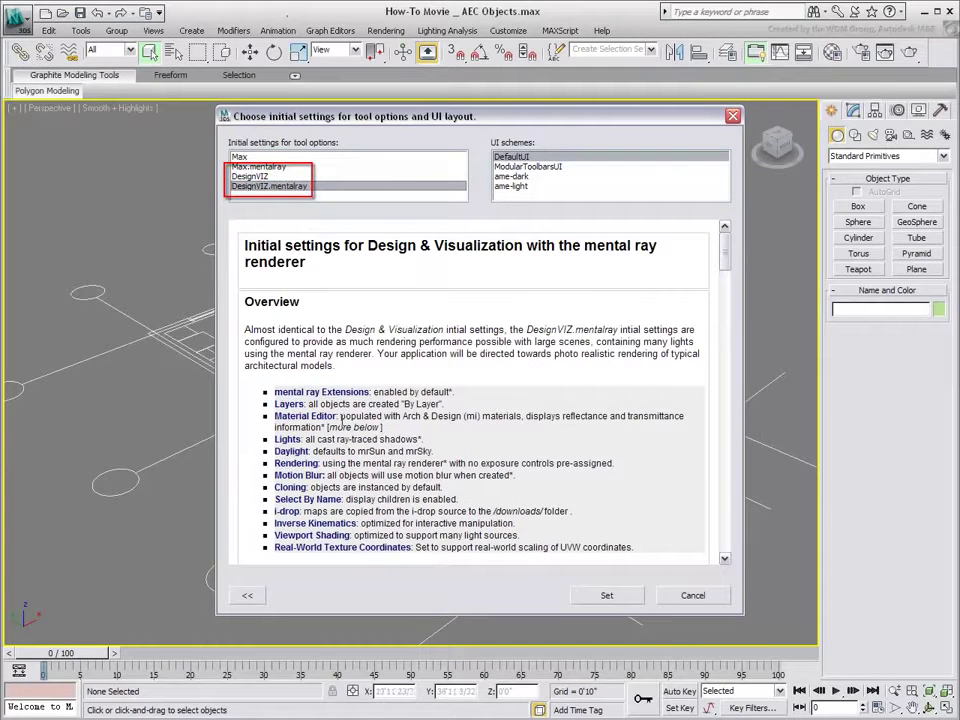
pyautogui.moveTo(308, 404); pyautogui.dragTo(449, 404)
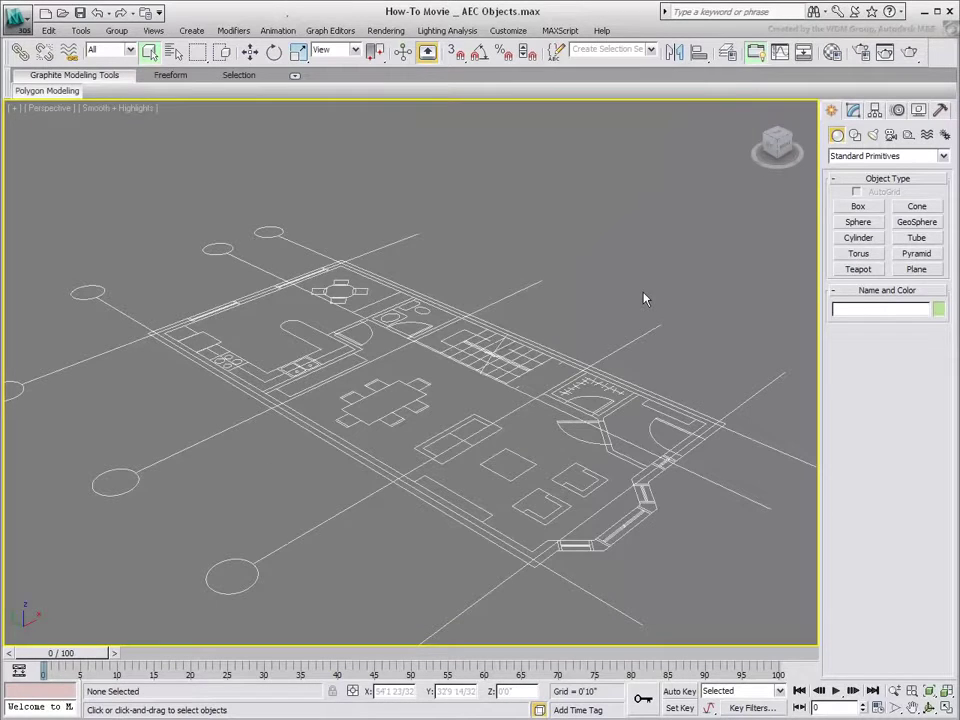
# Hide the Annotation, Axis, Equipment, Furniture and Kitchen layers and move the layer manager clear of the floor plan
pyautogui.click(727, 52)
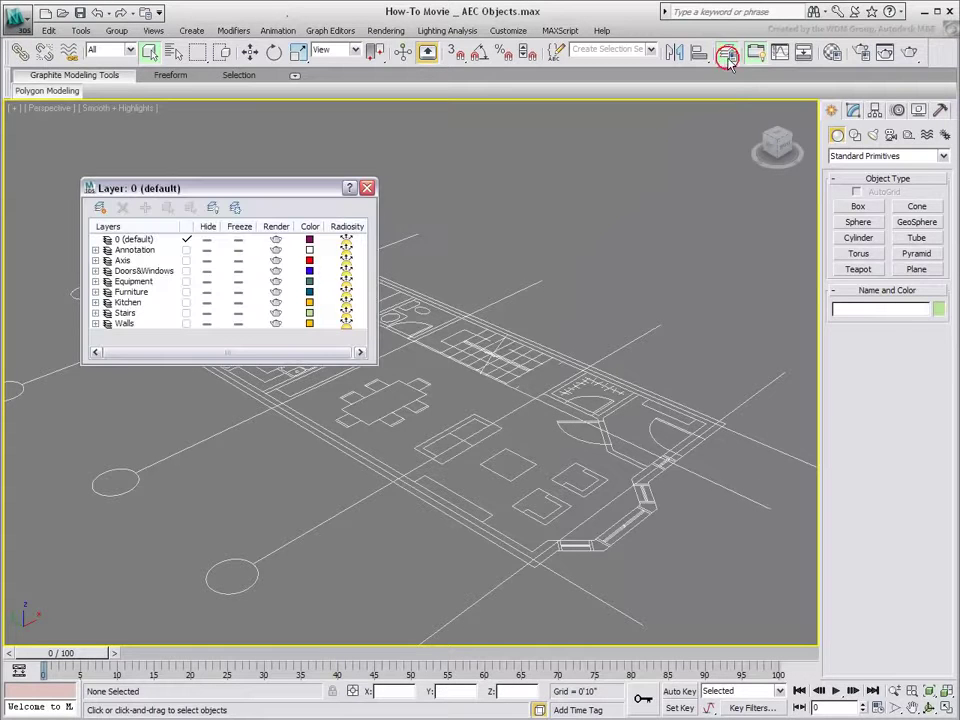
pyautogui.click(206, 250)
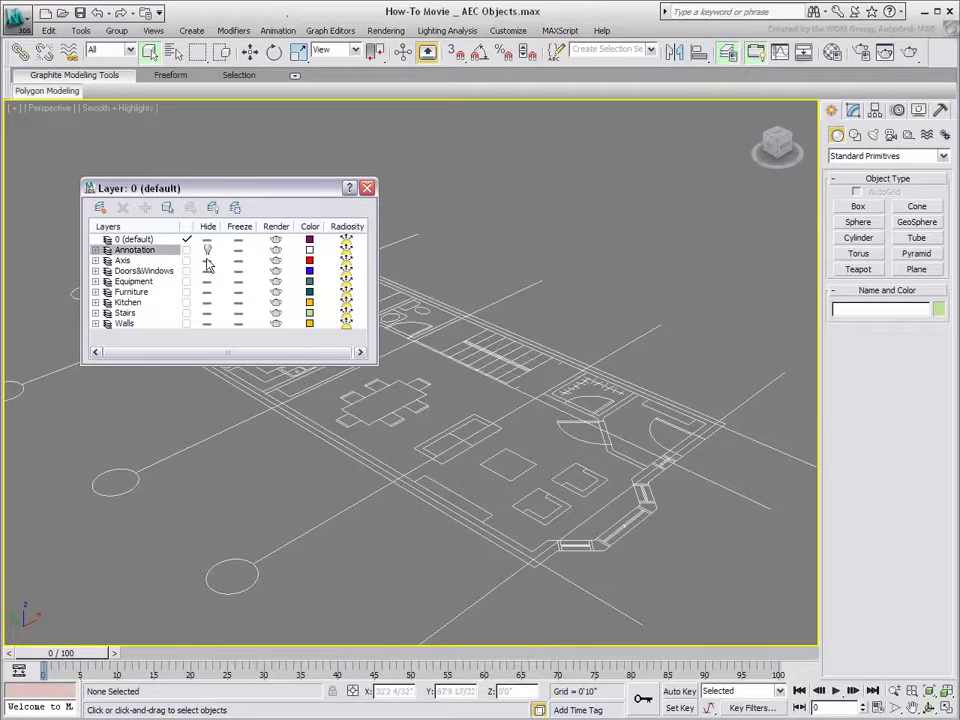
pyautogui.click(206, 260)
pyautogui.click(207, 281)
pyautogui.click(207, 292)
pyautogui.click(207, 302)
pyautogui.moveTo(231, 191); pyautogui.dragTo(155, 550)
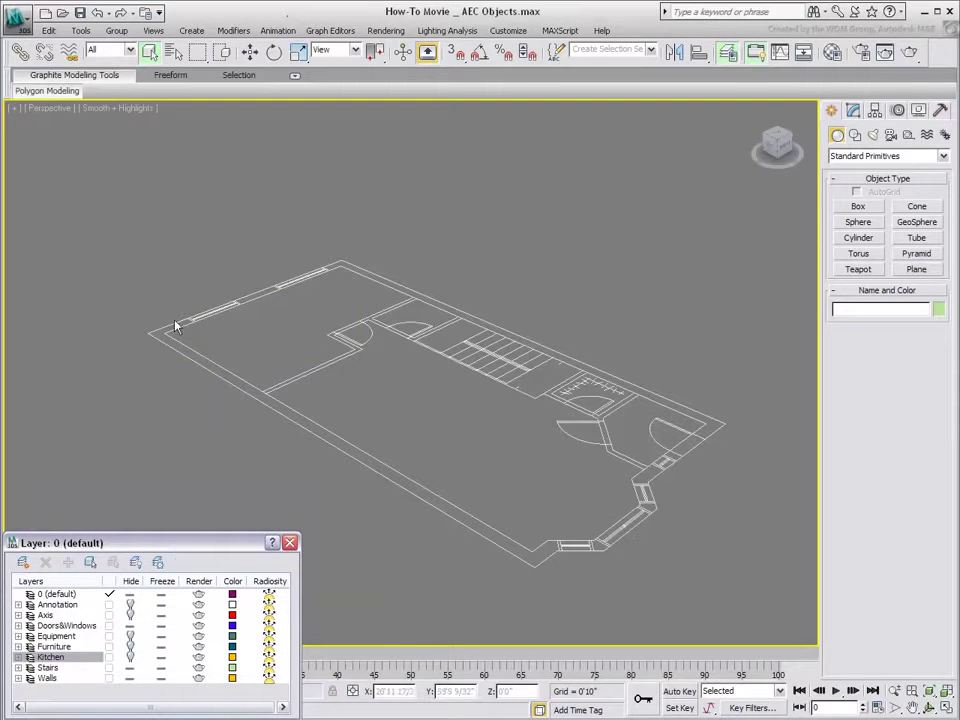
# Turn on 3D snapping and set it to snap to Vertex instead of Grid Points
pyautogui.click(455, 53)
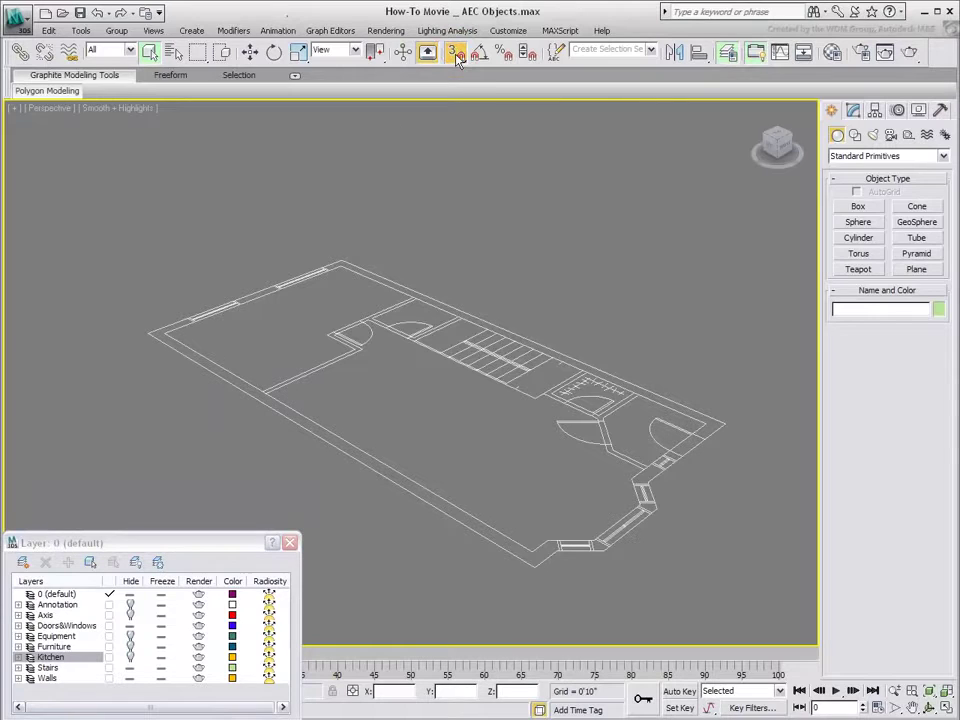
pyautogui.rightClick(455, 53)
pyautogui.click(463, 365)
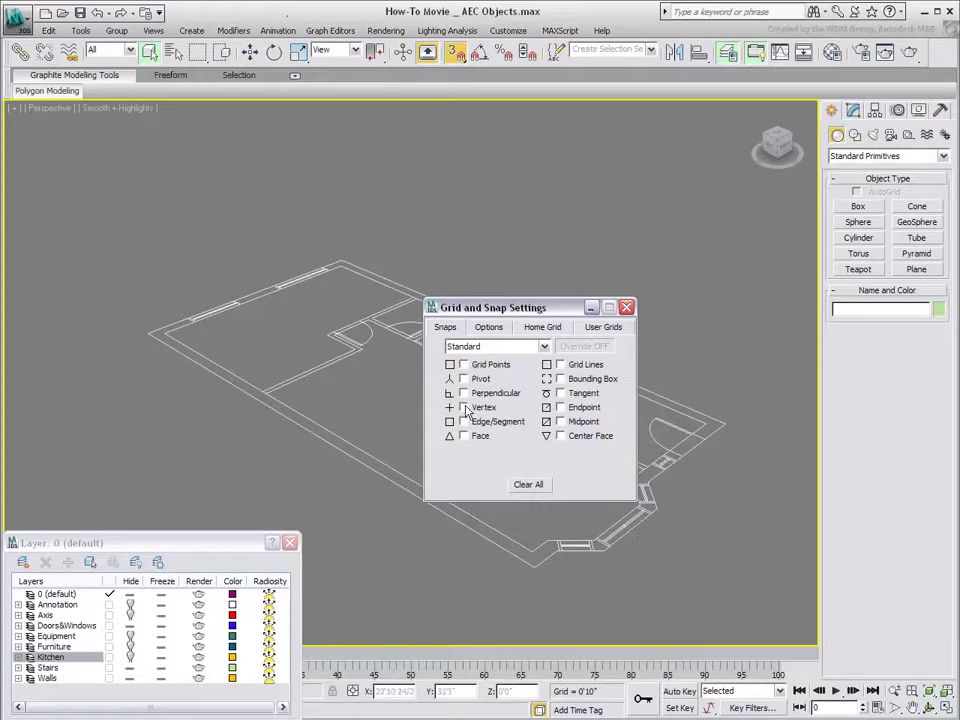
pyautogui.click(626, 307)
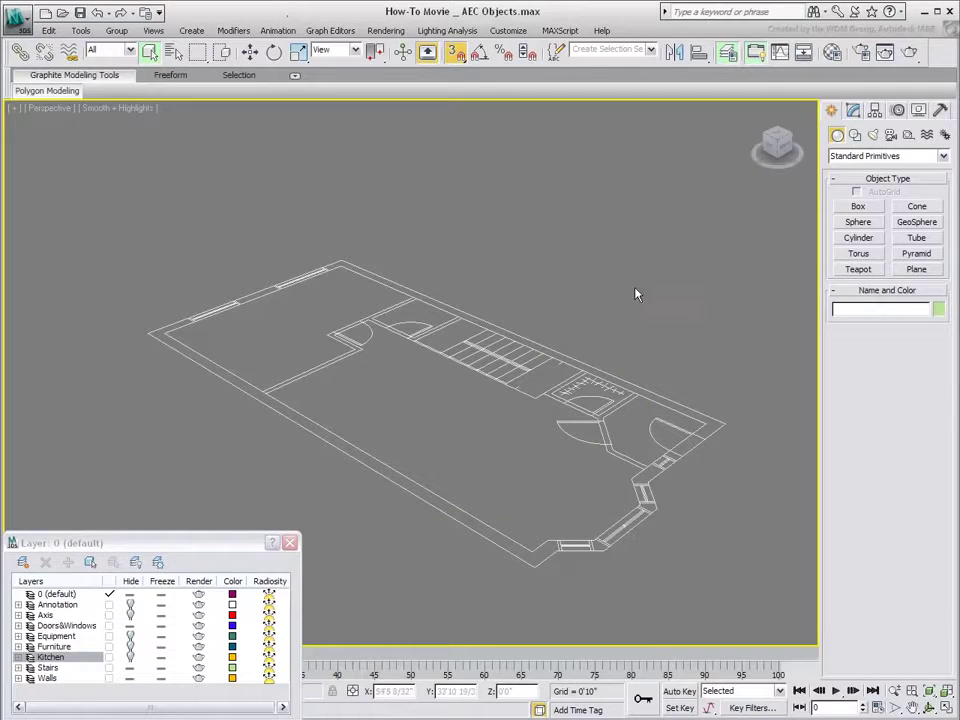
# Make Walls the current layer and set up an AEC Extended wall with 1'0" width, 10'0" height and Left justification
pyautogui.click(110, 680)
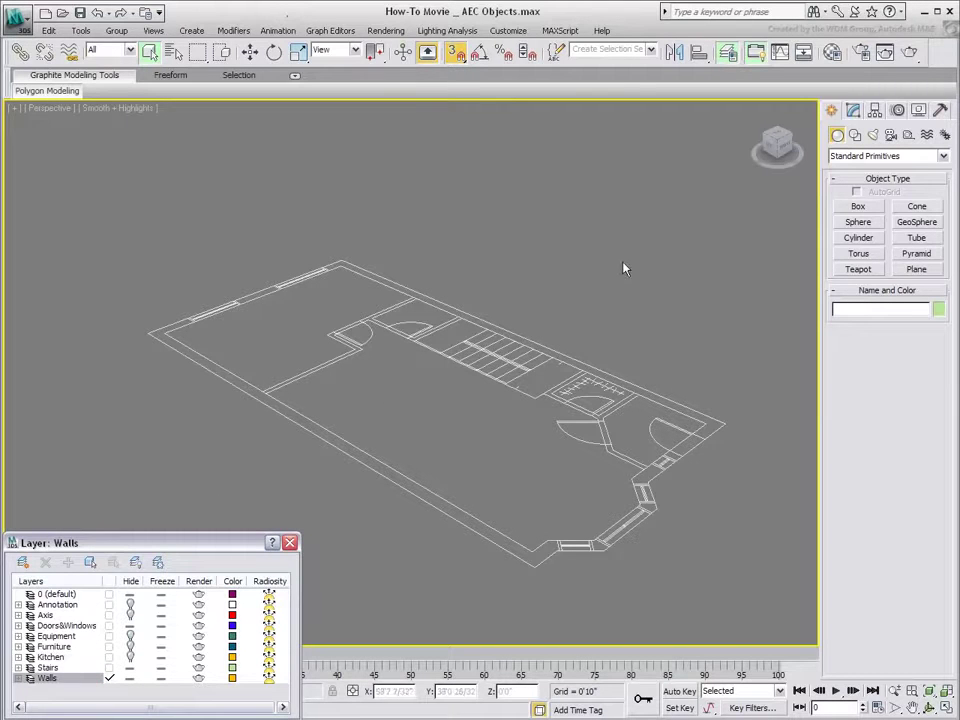
pyautogui.click(853, 156)
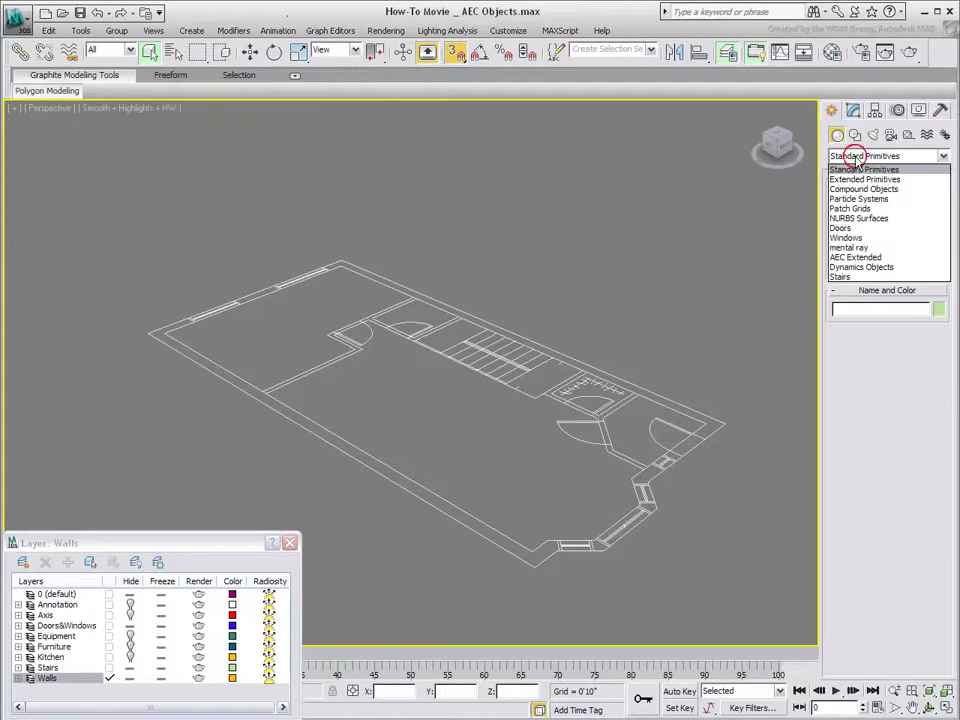
pyautogui.click(848, 257)
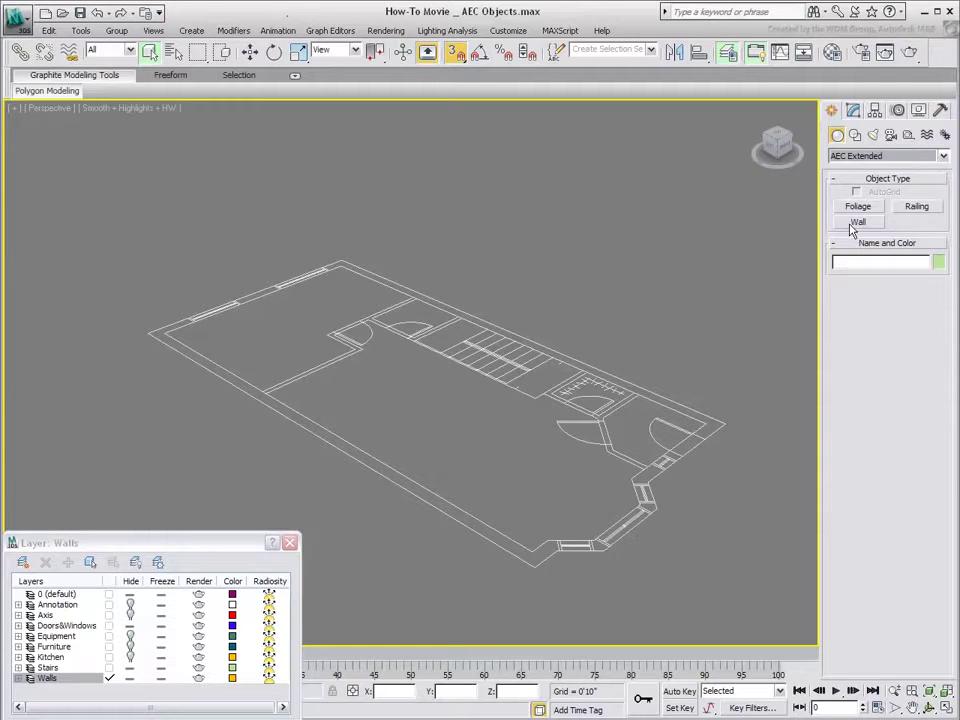
pyautogui.click(856, 223)
pyautogui.moveTo(907, 321); pyautogui.dragTo(861, 337)
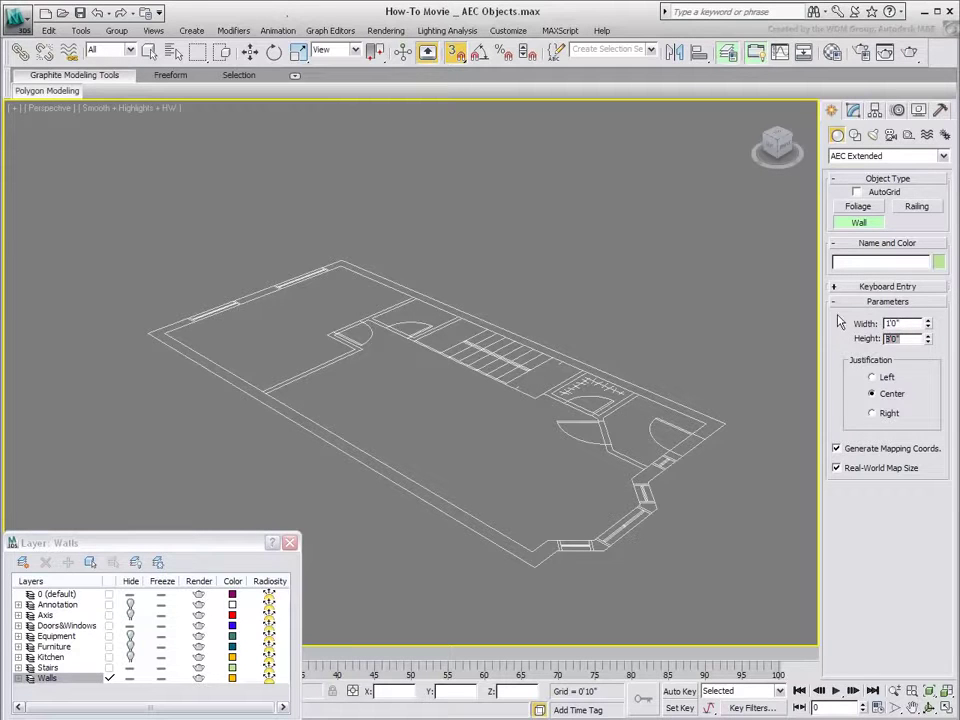
pyautogui.click(857, 328)
pyautogui.click(873, 378)
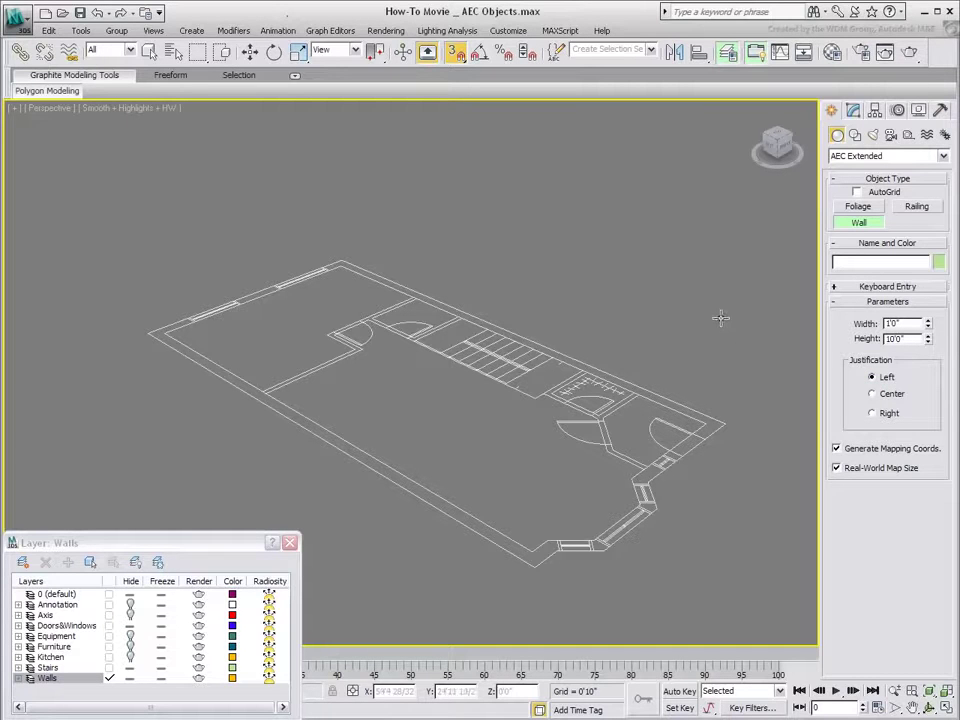
# Trace the exterior wall around the floor plan's outer corners, including the bay, back to the starting corner, and end the wall there
pyautogui.click(148, 326)
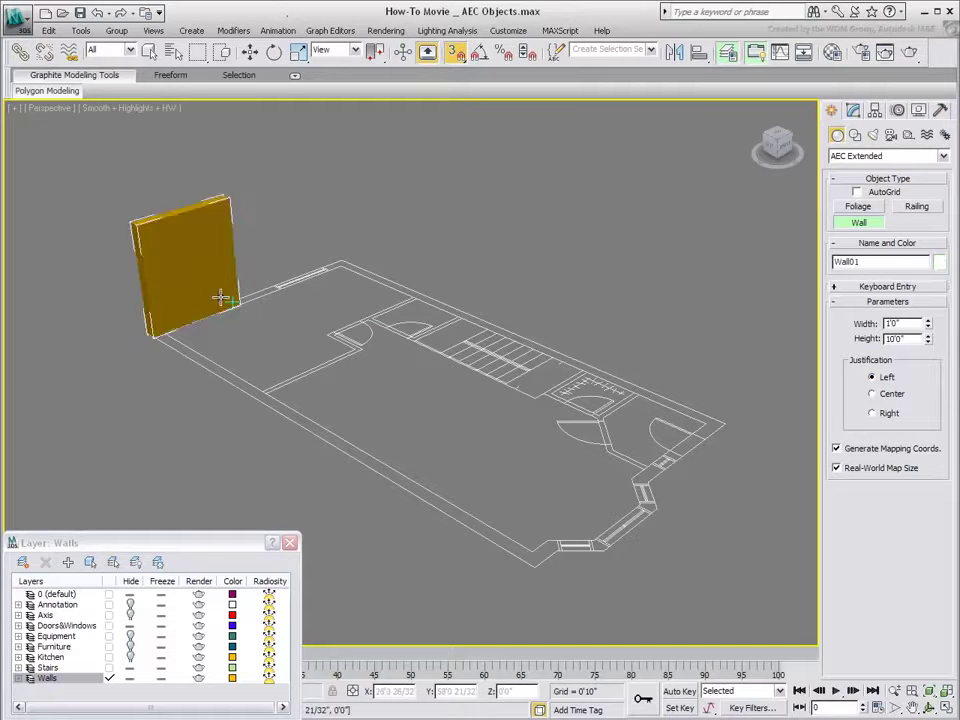
pyautogui.click(340, 252)
pyautogui.click(729, 422)
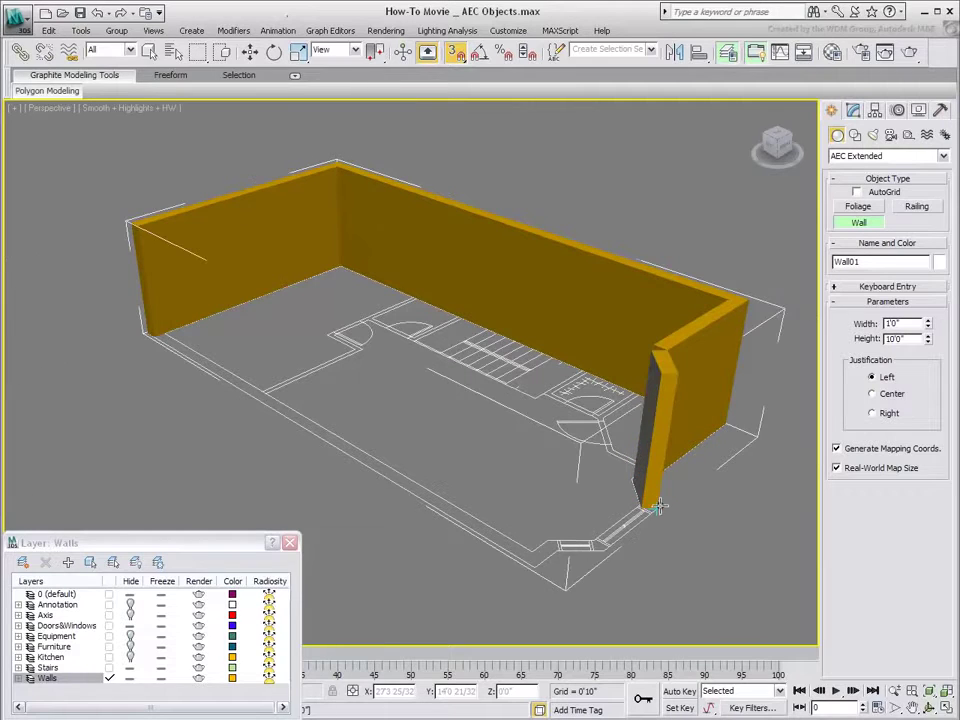
pyautogui.click(658, 505)
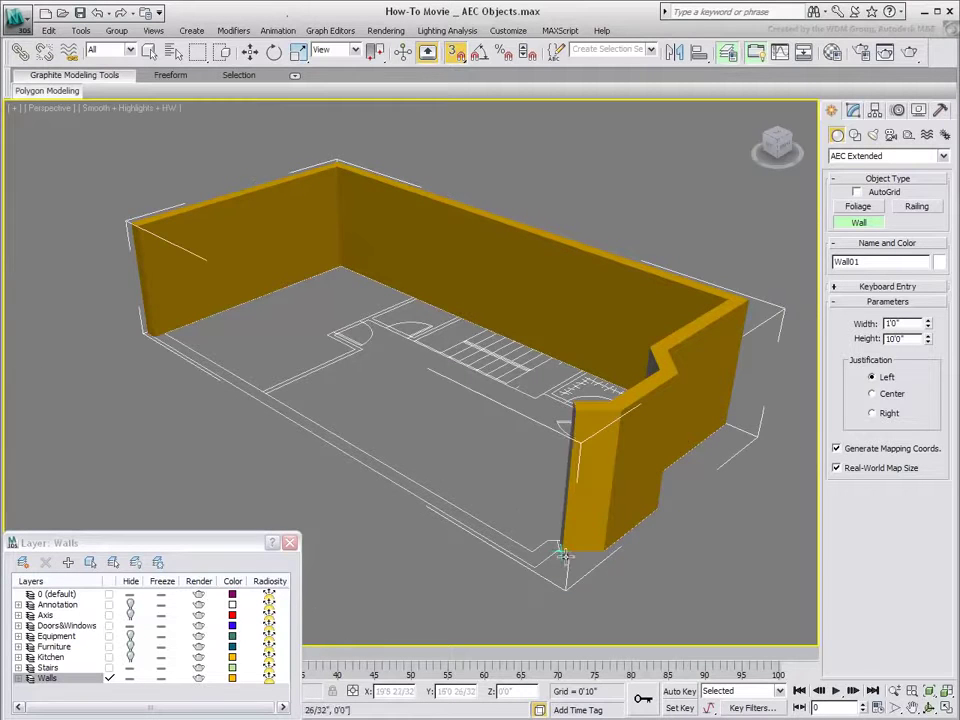
pyautogui.click(534, 562)
pyautogui.click(145, 337)
pyautogui.click(133, 226)
pyautogui.rightClick(150, 340)
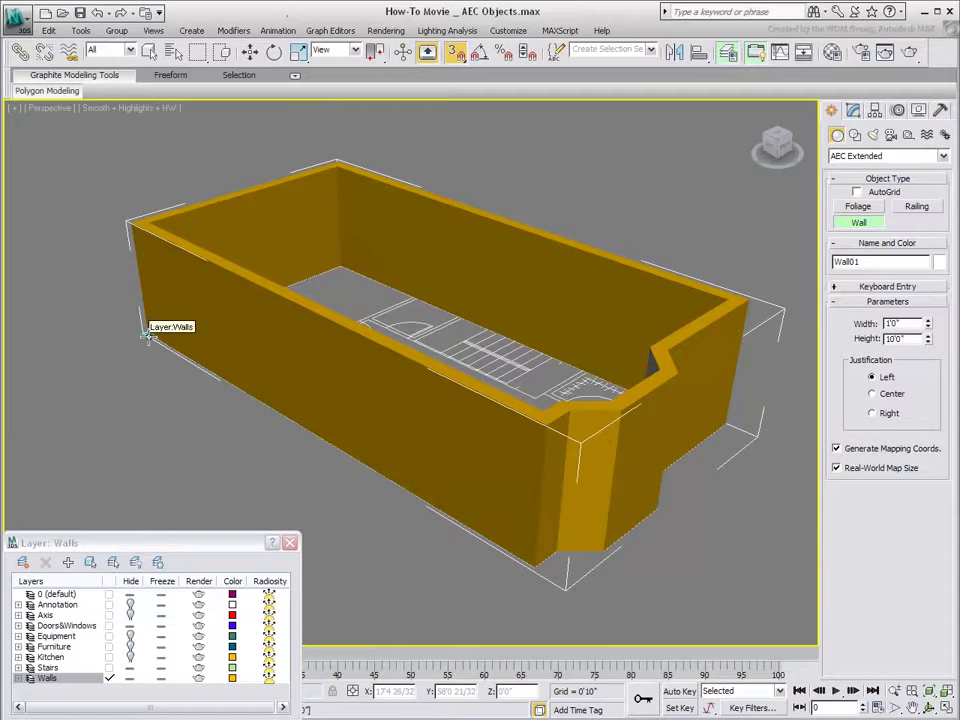
pyautogui.click(149, 340)
pyautogui.click(505, 432)
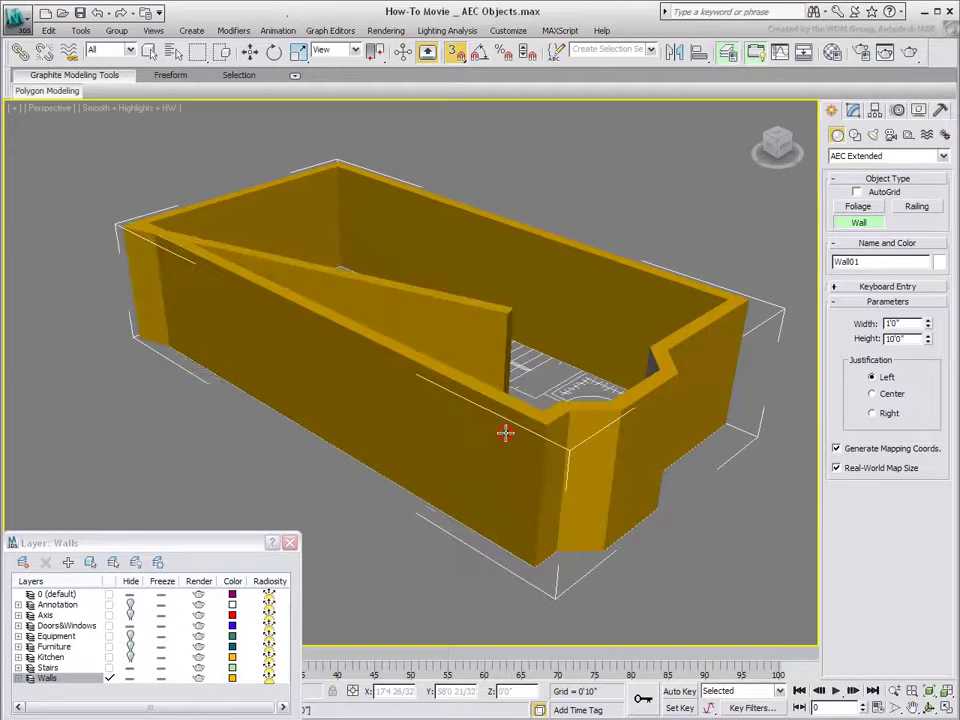
pyautogui.rightClick(435, 331)
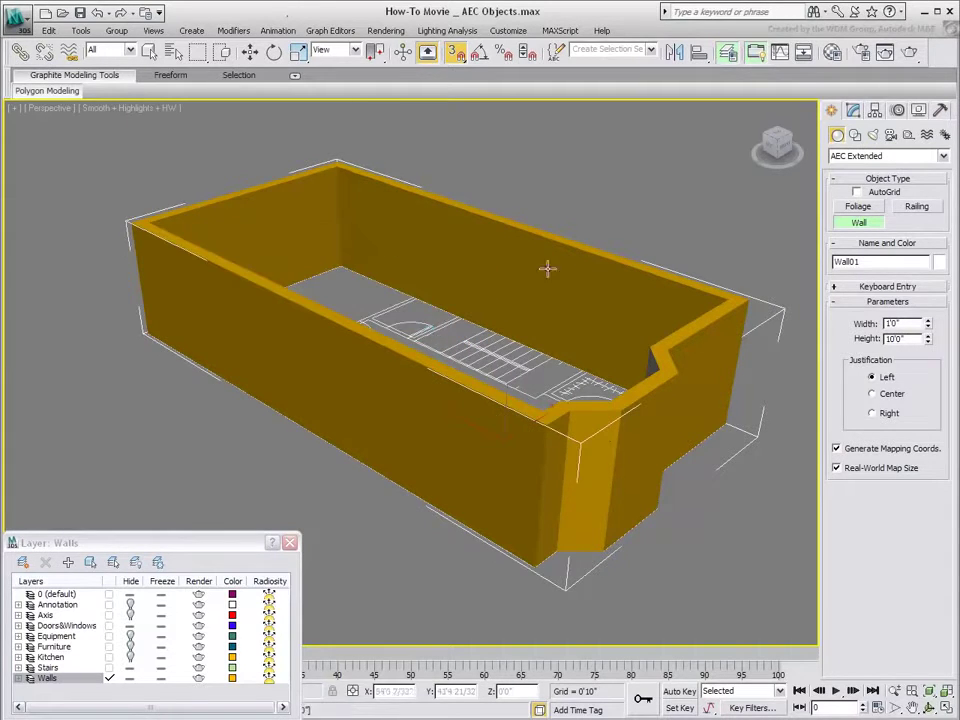
# Set the wall parameters for the interior partitions to 0'5" width and 9'0" height
pyautogui.keyDown('alt'); pyautogui.moveTo(354, 255); pyautogui.dragTo(425, 402, button='middle'); pyautogui.keyUp('alt')
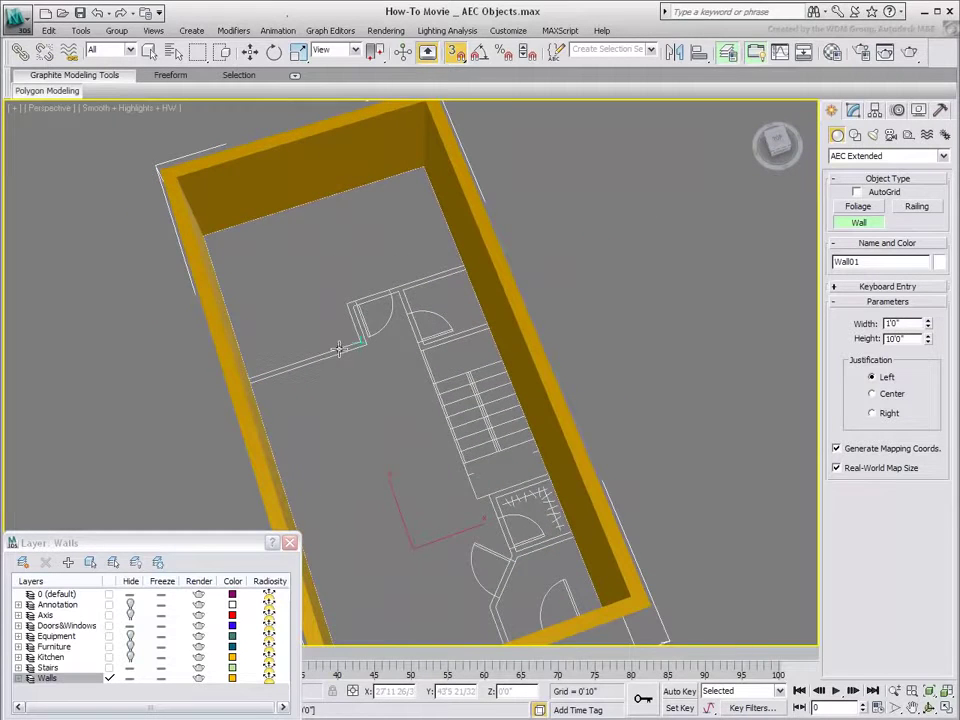
pyautogui.moveTo(338, 370); pyautogui.dragTo(467, 410, button='middle')
pyautogui.scroll(4, 425, 365)
pyautogui.scroll(-3, 422, 401)
pyautogui.click(858, 223)
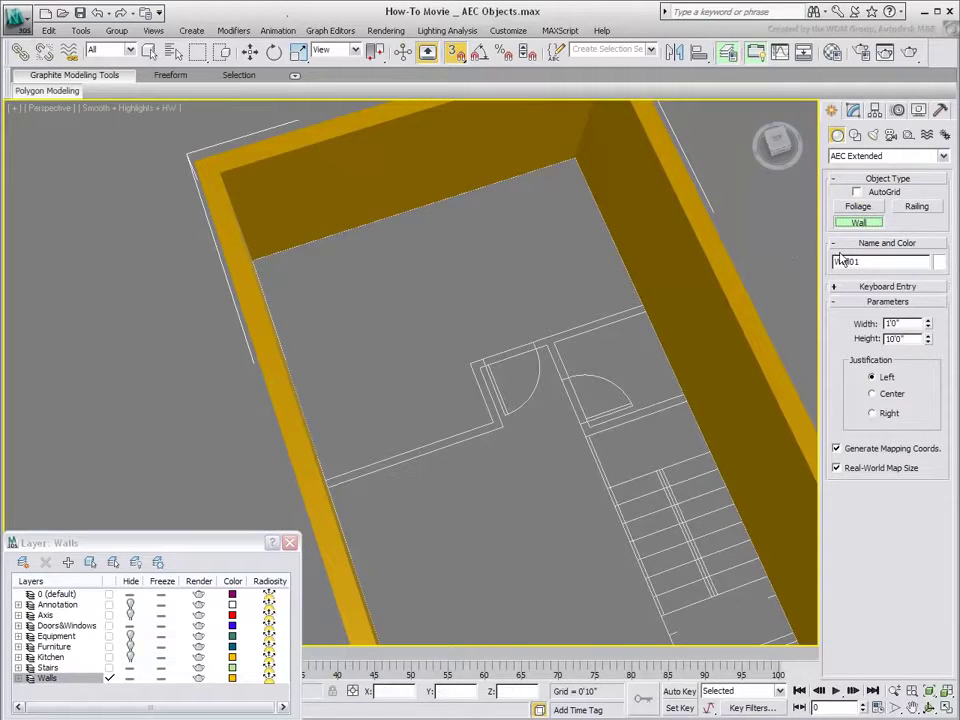
pyautogui.click(903, 323)
pyautogui.doubleClick(893, 339)
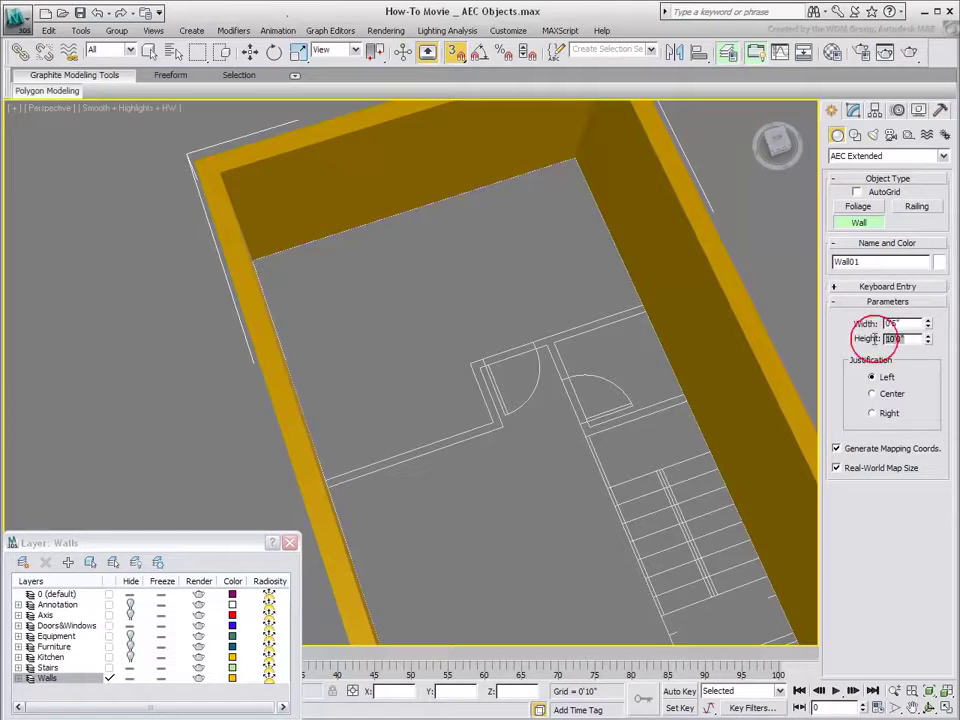
pyautogui.write('9')
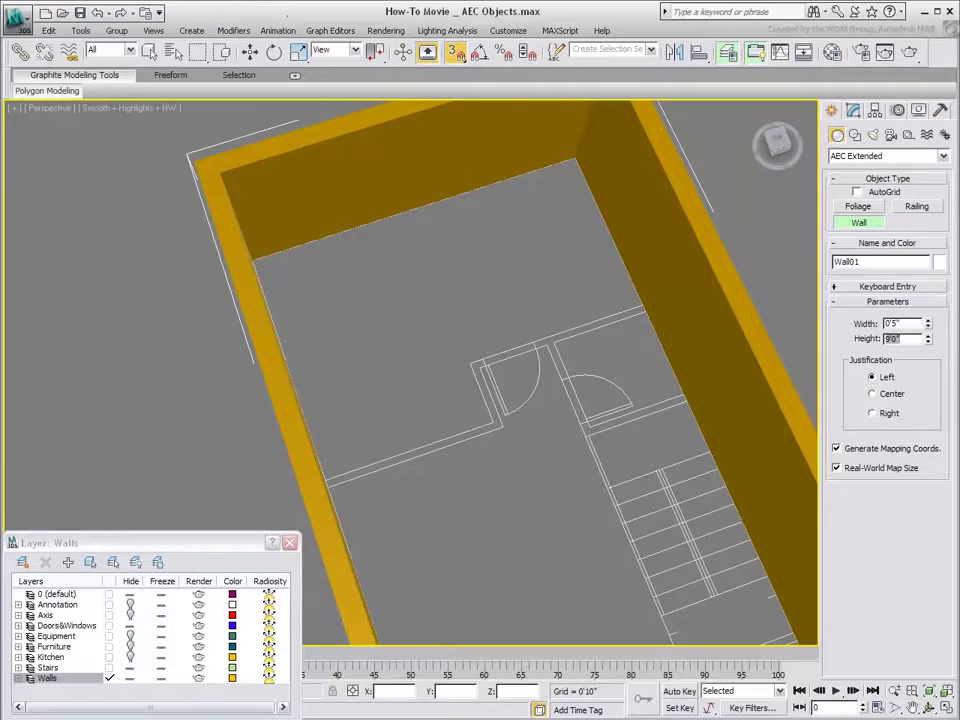
# Draw the jogged interior wall across the plan between the two long exterior walls, snapping to its outline corners
pyautogui.scroll(2, 514, 461)
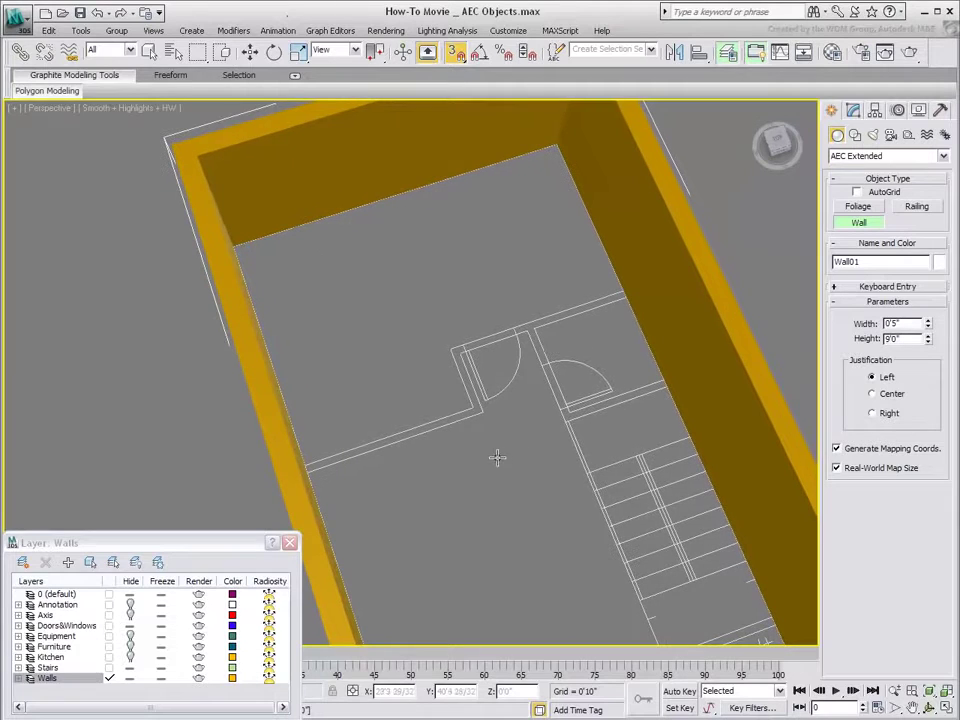
pyautogui.click(621, 303)
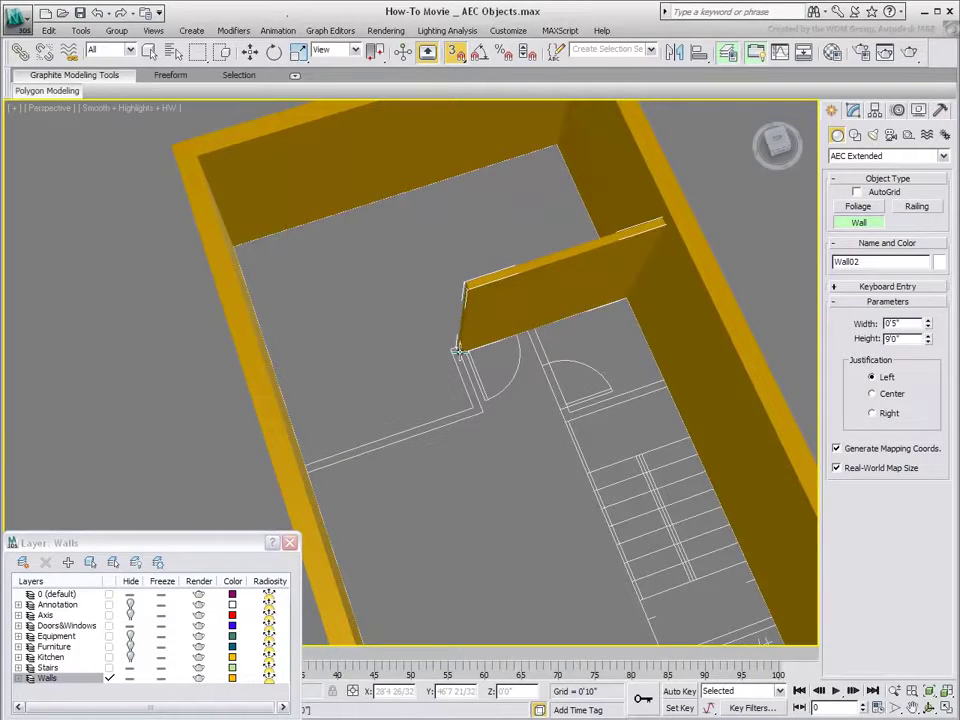
pyautogui.click(457, 350)
pyautogui.click(483, 412)
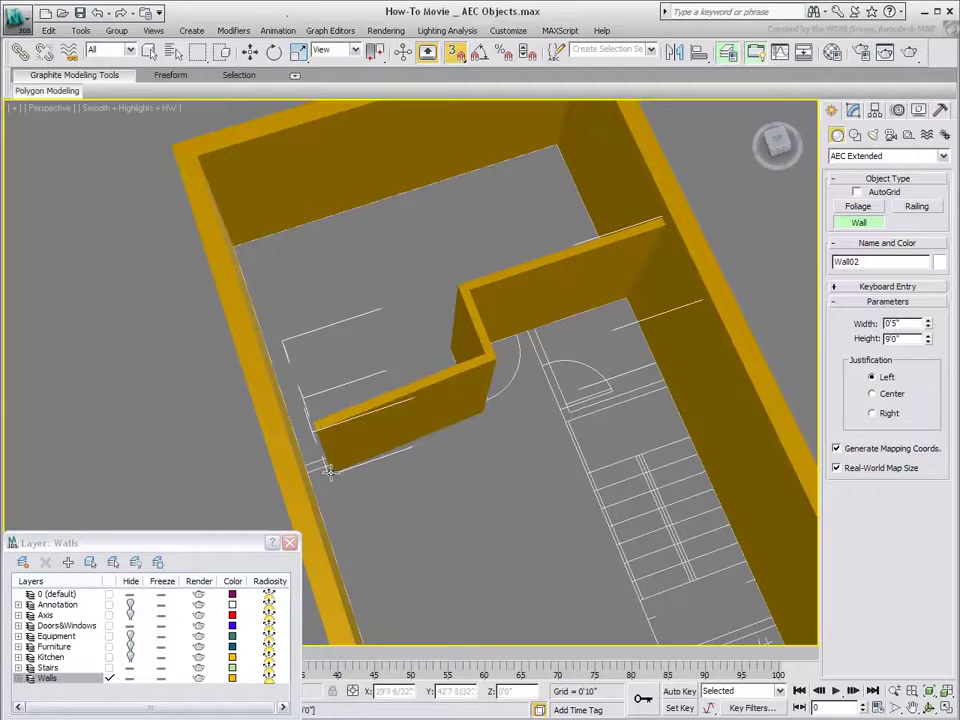
pyautogui.click(314, 471)
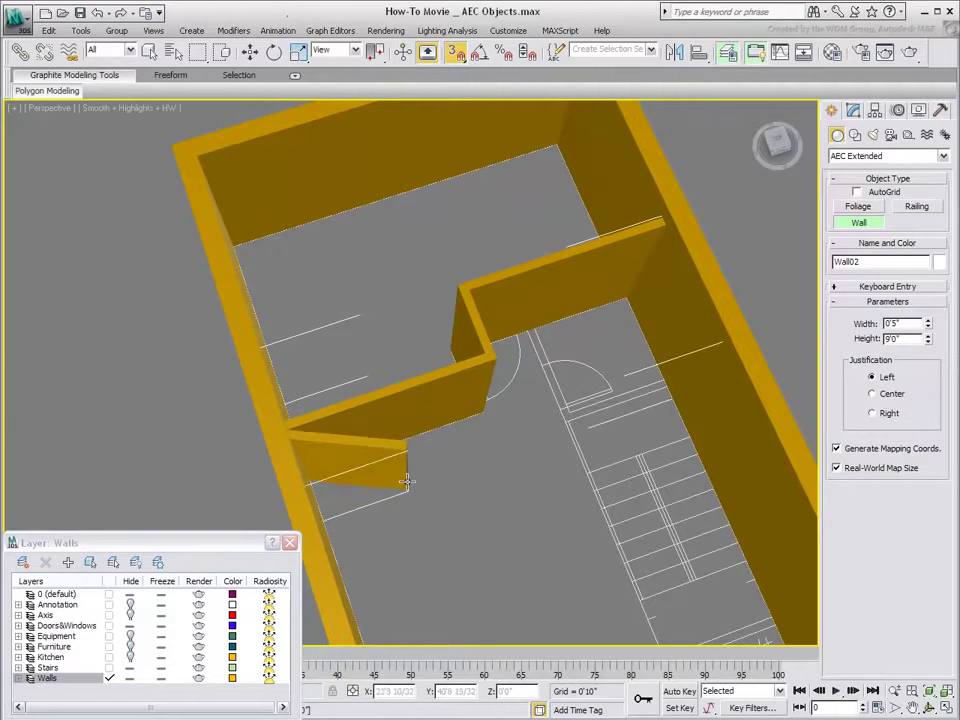
pyautogui.rightClick(447, 482)
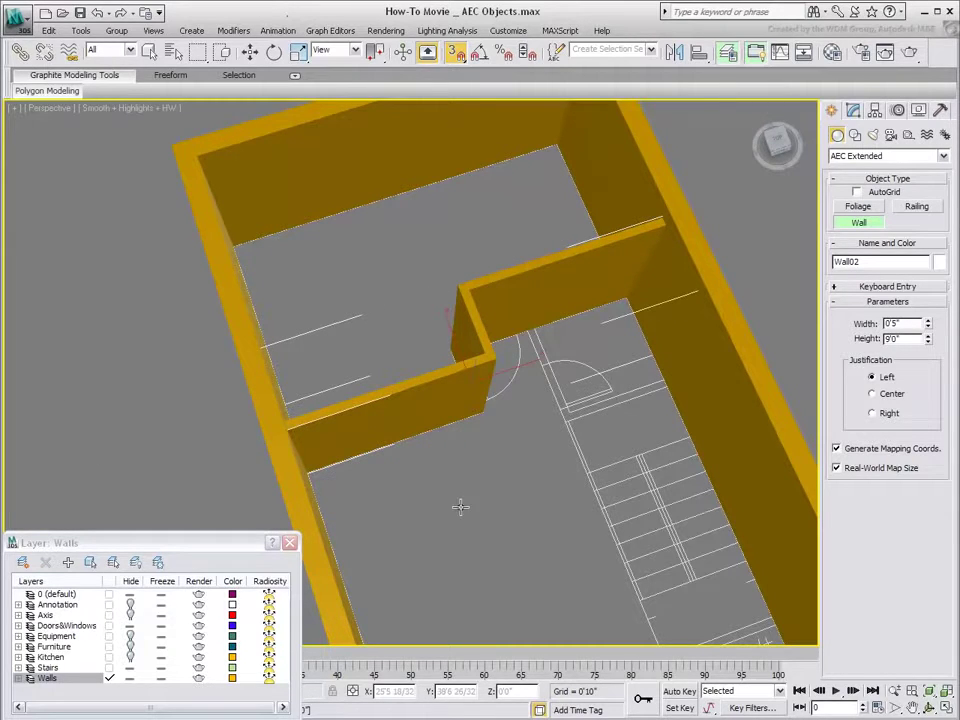
# Draw the L-shaped partition enclosing the small room beside the stairs, from the exterior wall to the jogged interior wall
pyautogui.click(656, 393)
pyautogui.click(572, 410)
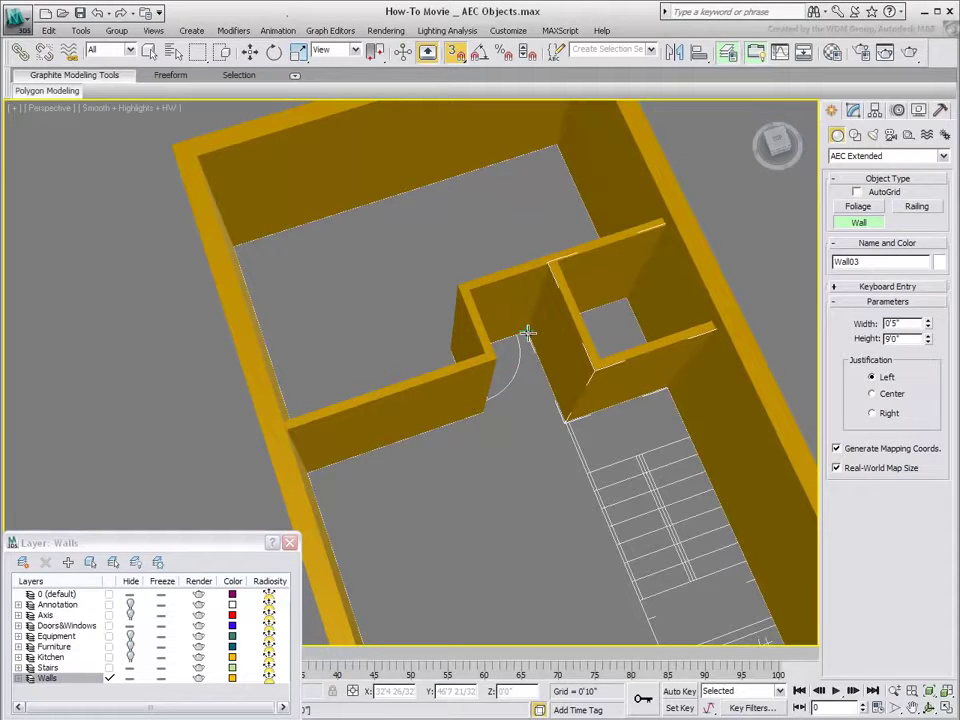
pyautogui.rightClick(541, 490)
# Draw the angled partition around the entry and closet, snapping to its outline corners from one exterior wall to the other, and end the wall
pyautogui.moveTo(542, 516); pyautogui.dragTo(386, 304, button='middle')
pyautogui.keyDown('alt'); pyautogui.moveTo(555, 523); pyautogui.dragTo(452, 530, button='middle'); pyautogui.keyUp('alt')
pyautogui.moveTo(407, 498); pyautogui.dragTo(580, 411, button='middle')
pyautogui.scroll(5, 580, 414)
pyautogui.moveTo(634, 491); pyautogui.dragTo(392, 410, button='middle')
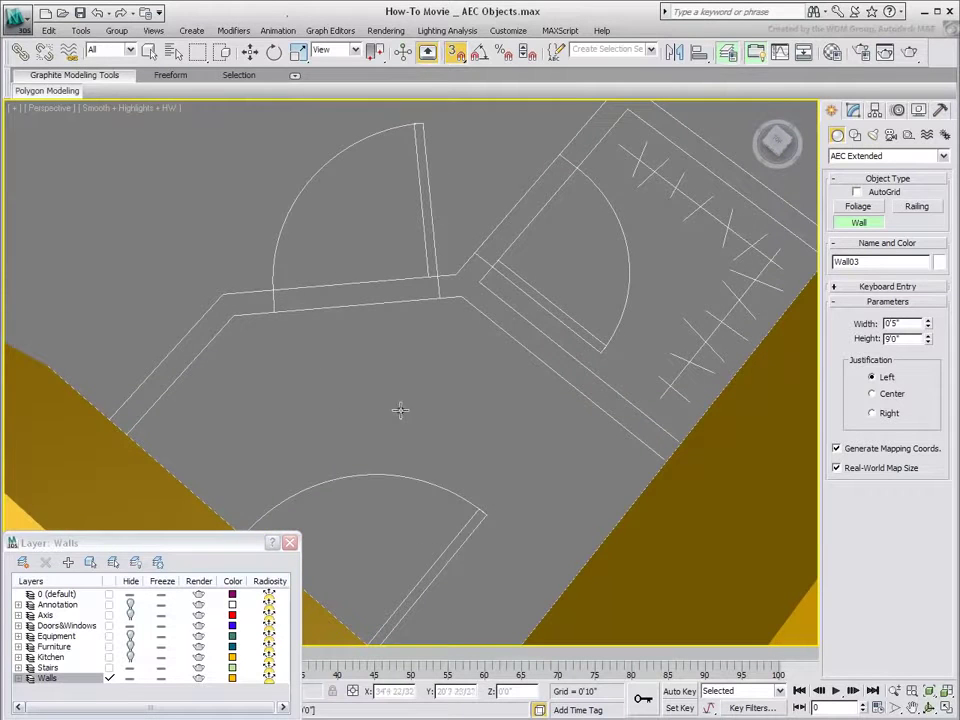
pyautogui.scroll(-4, 431, 395)
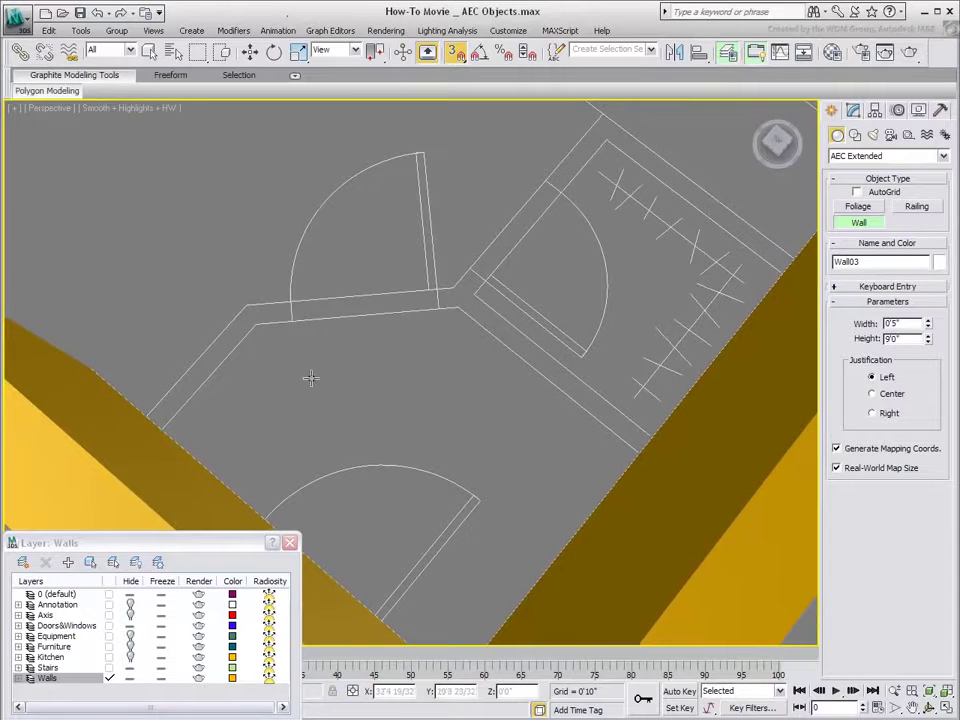
pyautogui.click(156, 403)
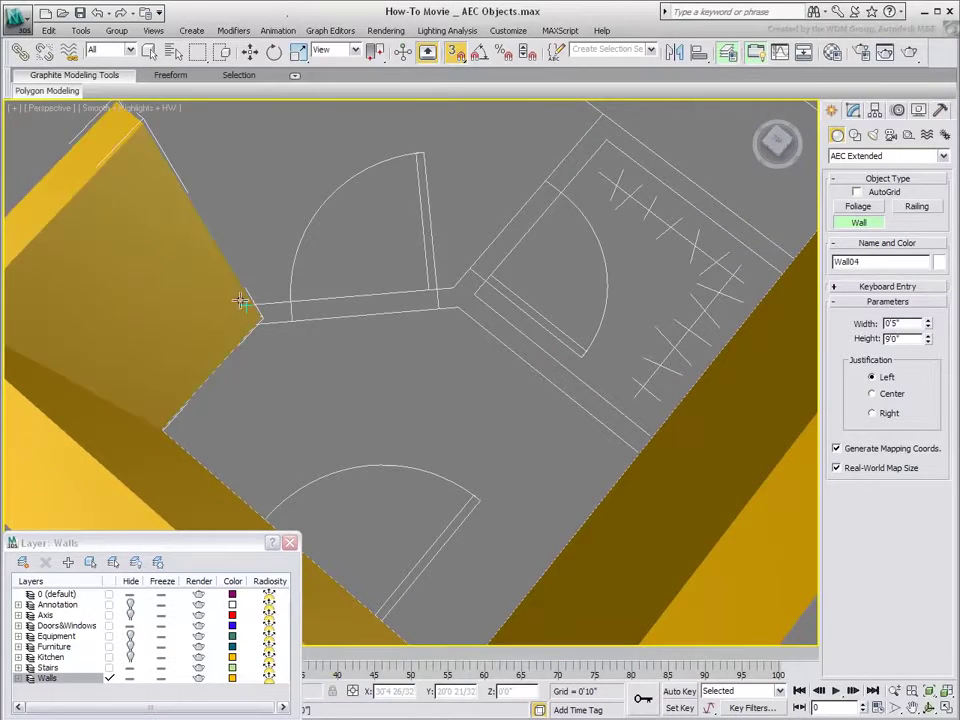
pyautogui.click(239, 301)
pyautogui.click(456, 276)
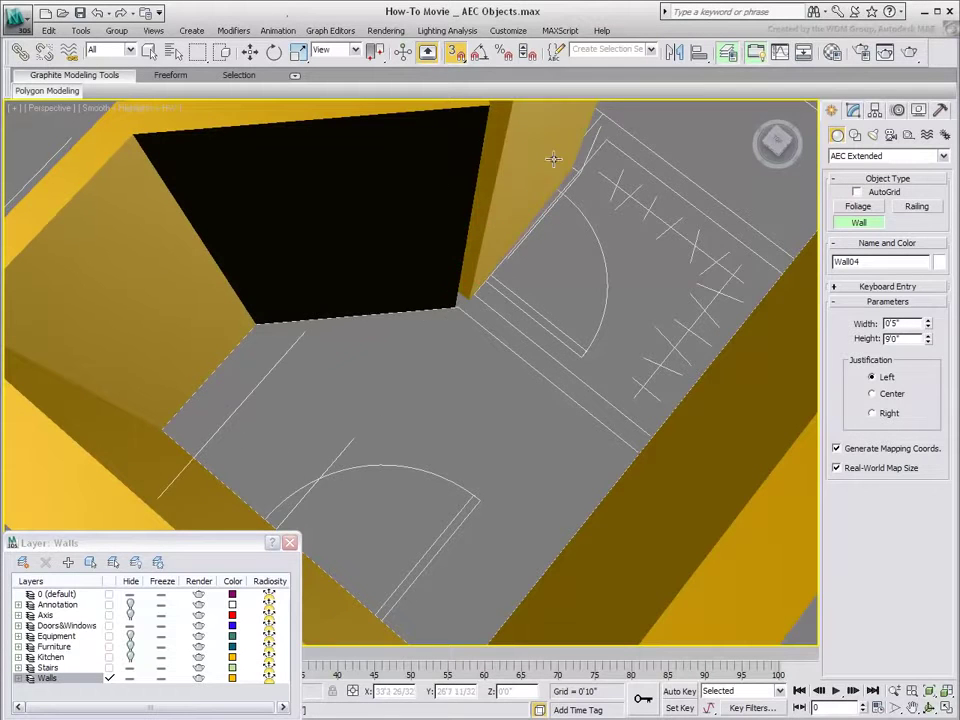
pyautogui.click(618, 120)
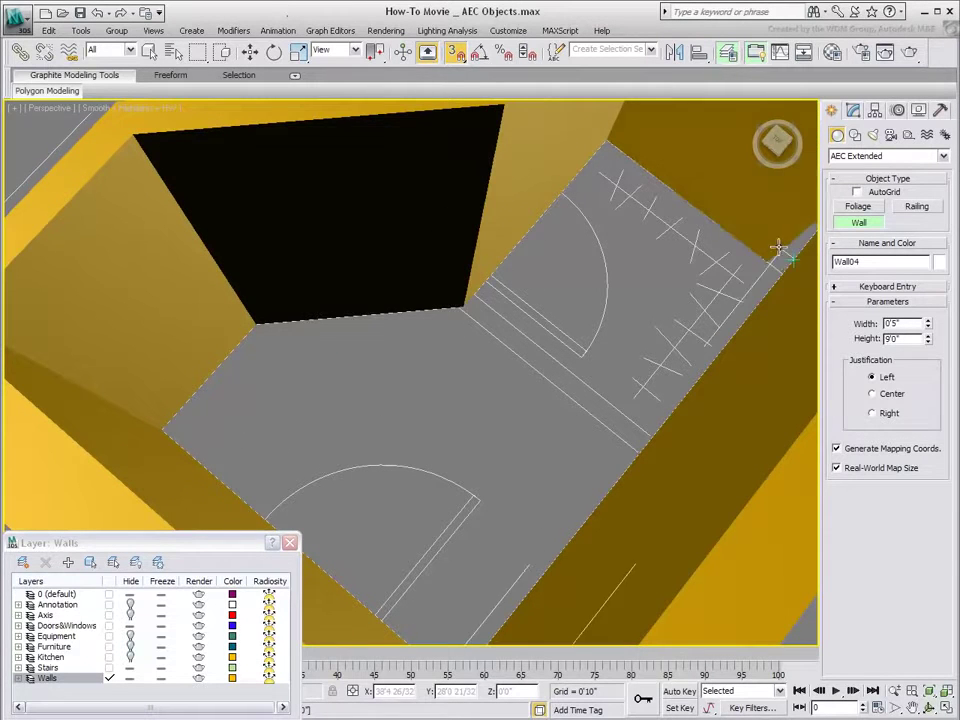
pyautogui.click(774, 263)
pyautogui.rightClick(687, 268)
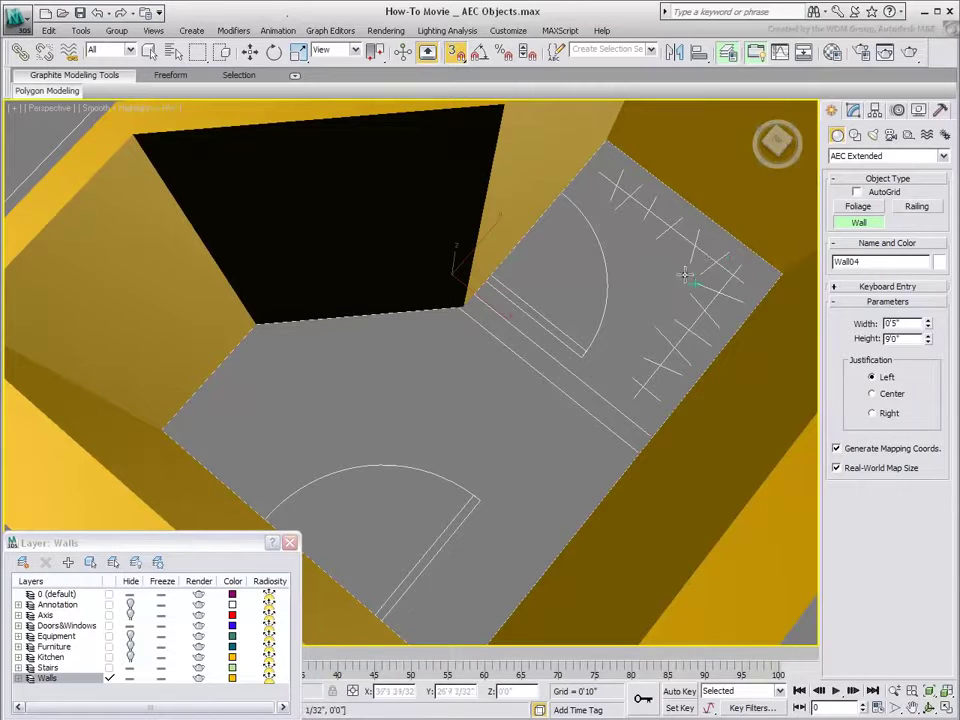
# Draw the short dividing wall between the entry and the closet, from the exterior wall to the angled partition's corner, and end it
pyautogui.click(626, 453)
pyautogui.click(455, 305)
pyautogui.rightClick(450, 404)
pyautogui.scroll(-4, 426, 434)
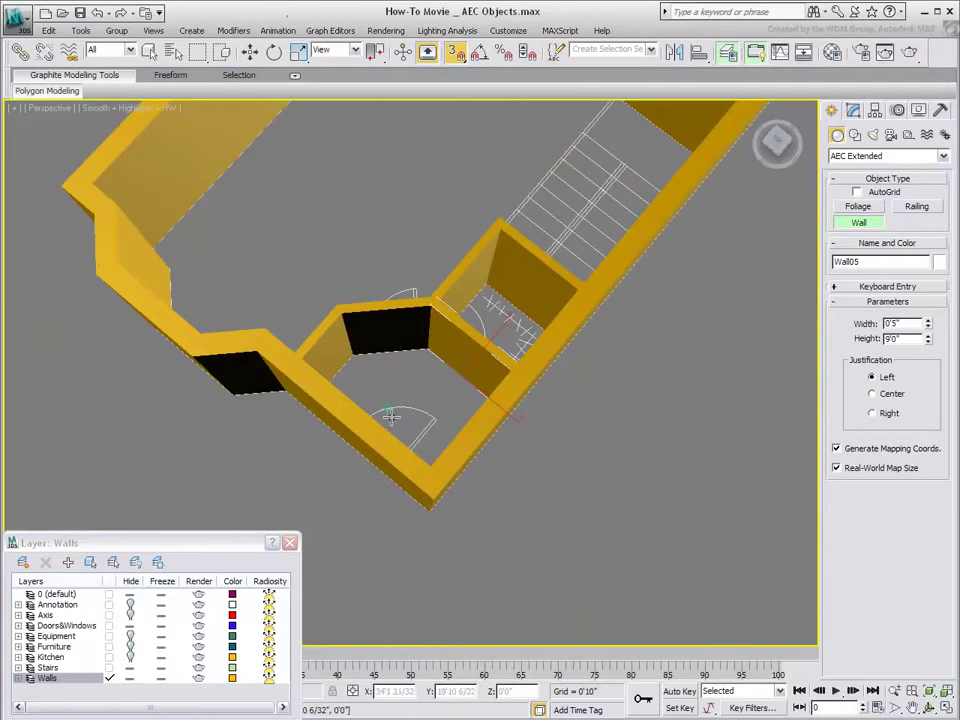
pyautogui.keyDown('alt'); pyautogui.moveTo(386, 417); pyautogui.dragTo(510, 370, button='middle'); pyautogui.keyUp('alt')
pyautogui.moveTo(302, 287); pyautogui.dragTo(481, 503, button='middle')
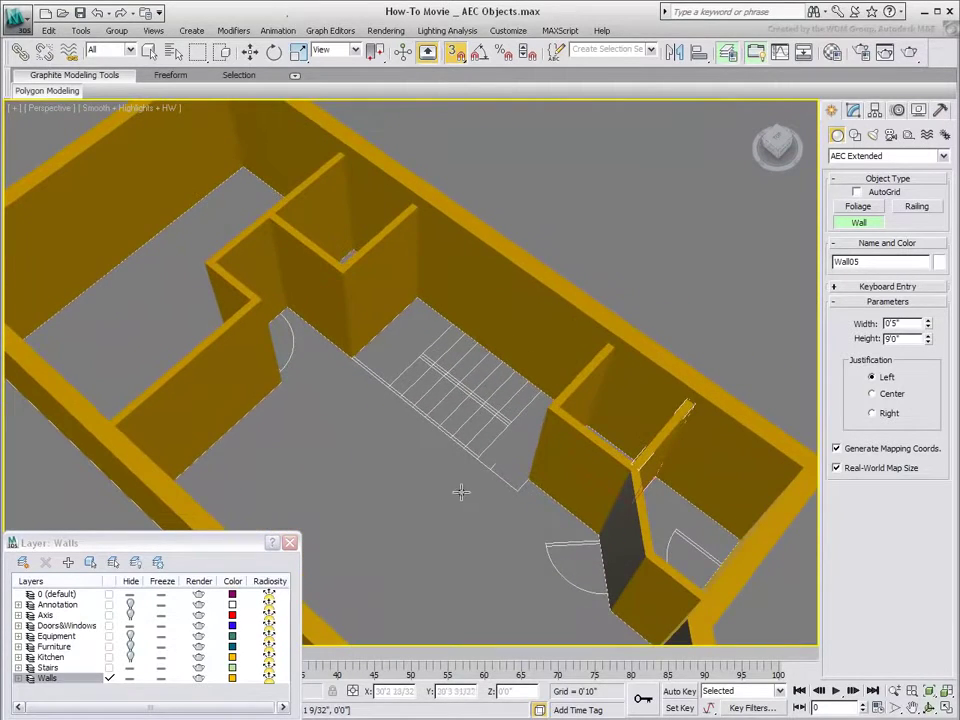
pyautogui.scroll(-3, 443, 453)
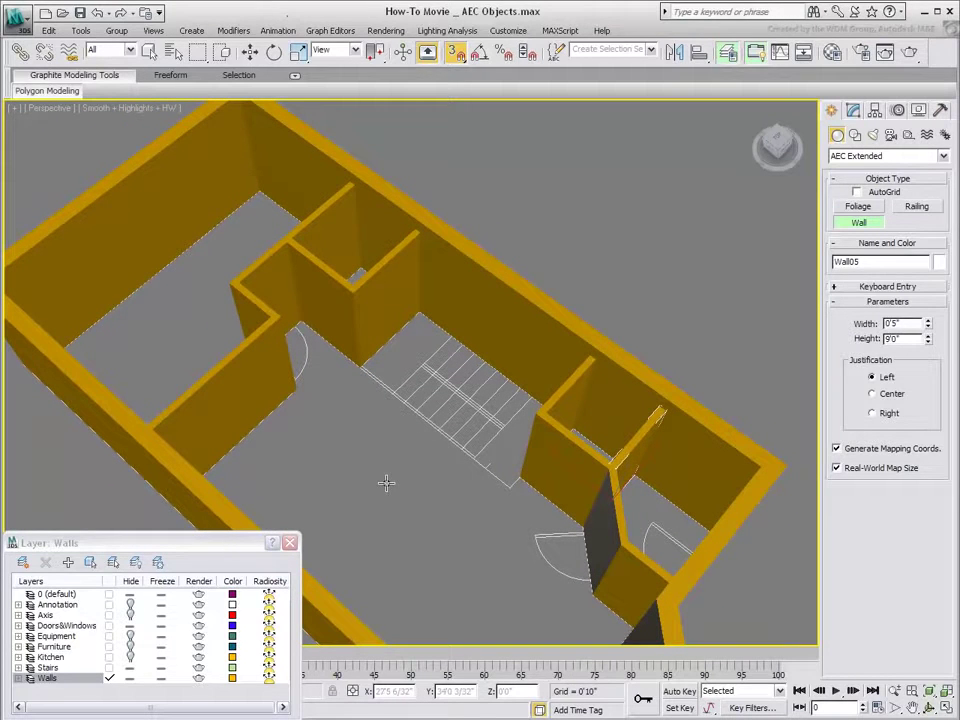
# Turn on See-Through display in the Walls layer's properties
pyautogui.moveTo(202, 548); pyautogui.dragTo(414, 265)
pyautogui.rightClick(274, 398)
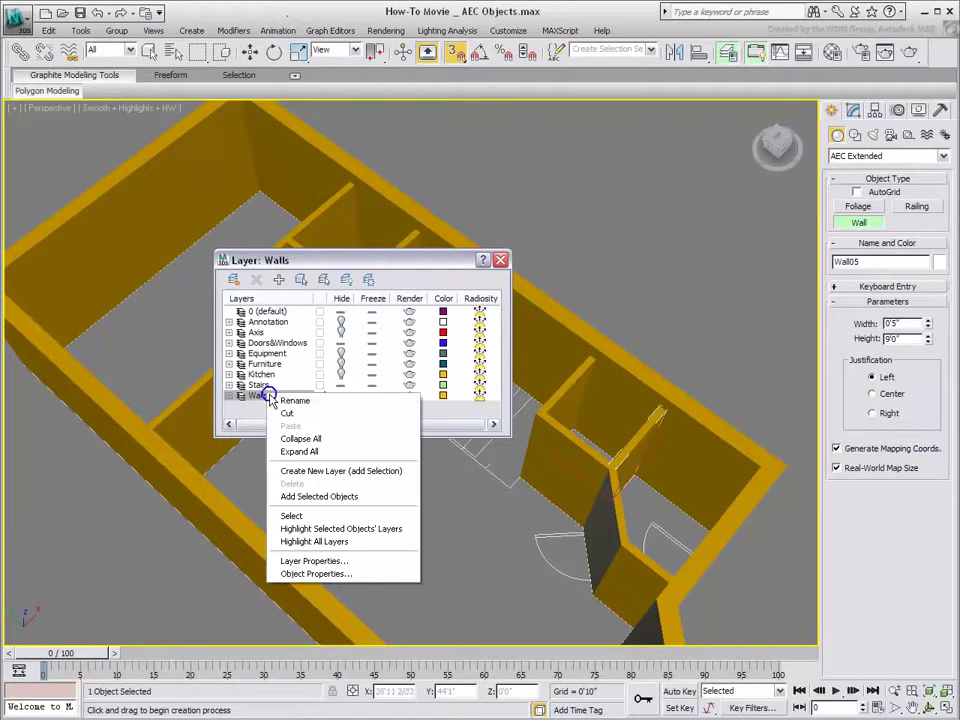
pyautogui.click(320, 562)
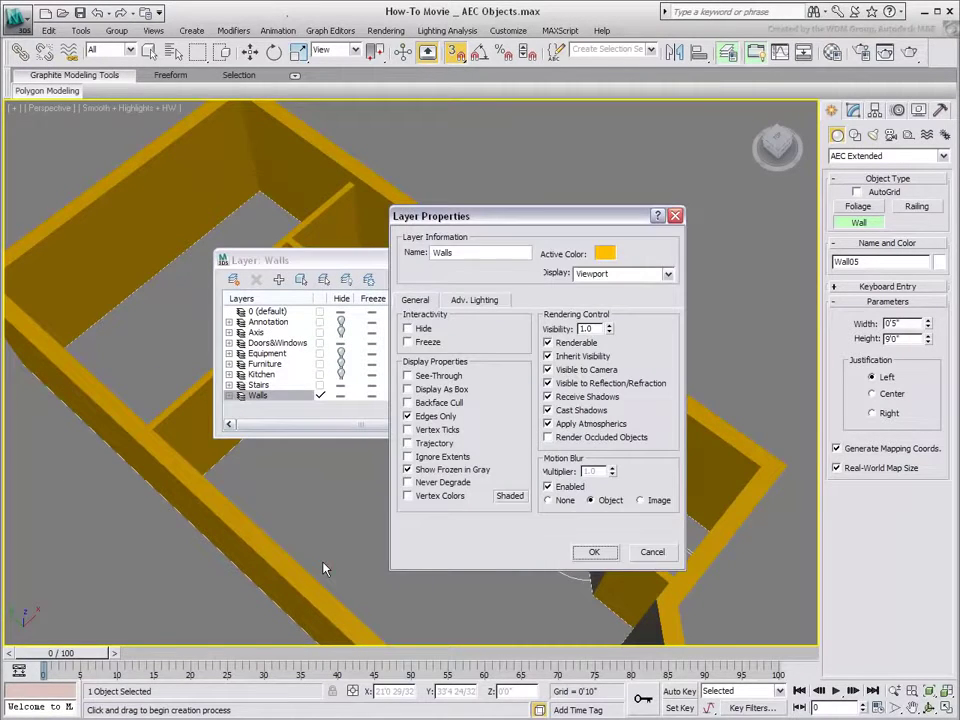
pyautogui.click(407, 376)
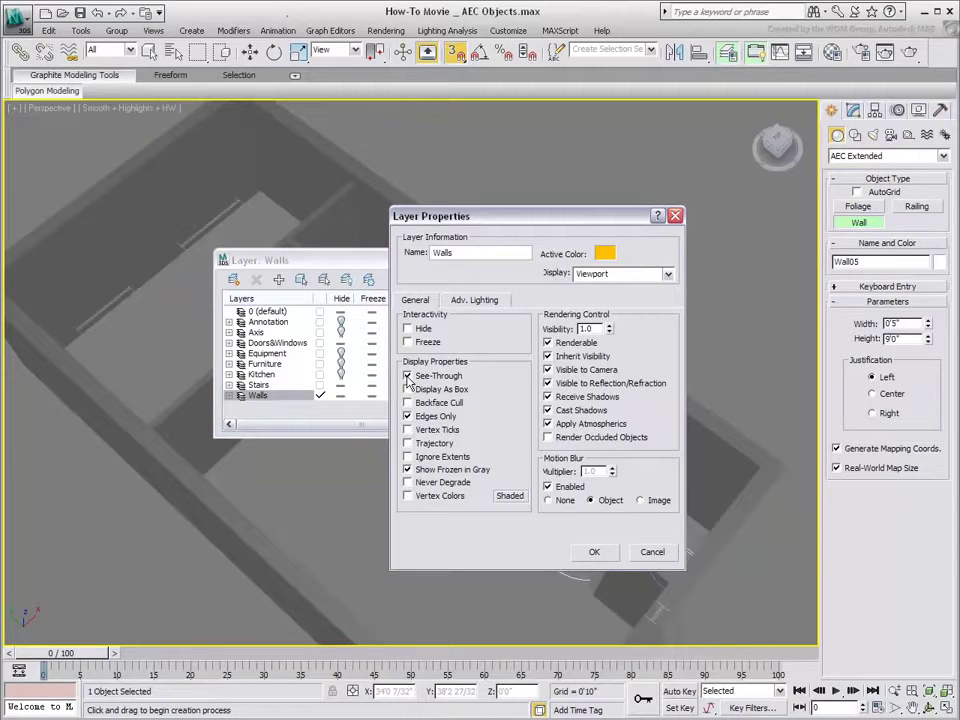
pyautogui.click(594, 554)
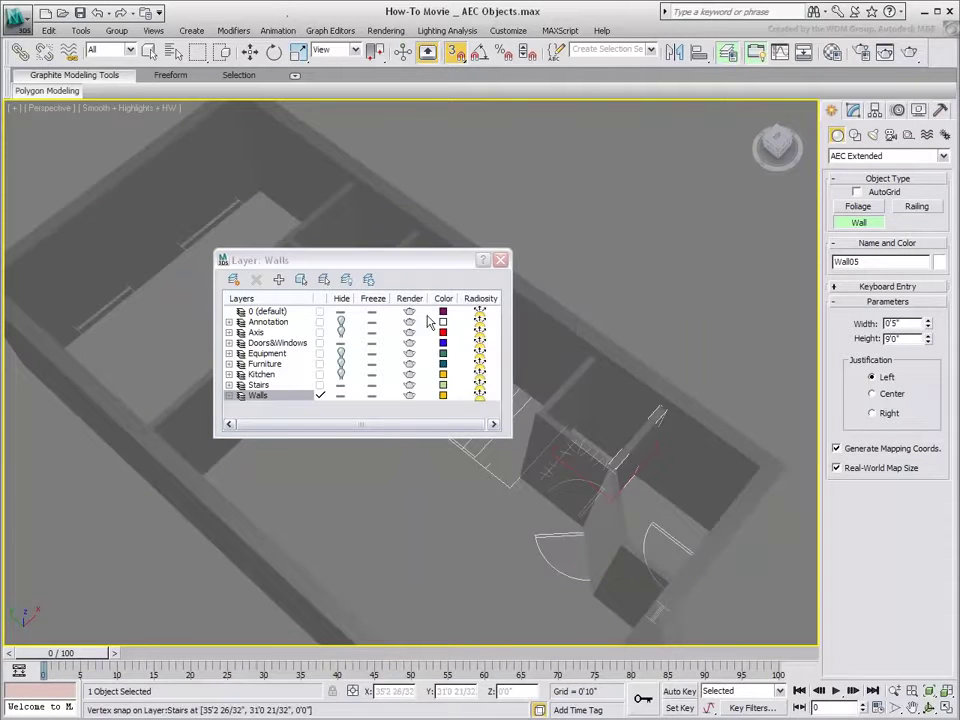
pyautogui.moveTo(398, 272); pyautogui.dragTo(184, 550)
# Make the Doors&Windows layer current, with the opening near the back room's far corner in close view
pyautogui.scroll(5, 392, 381)
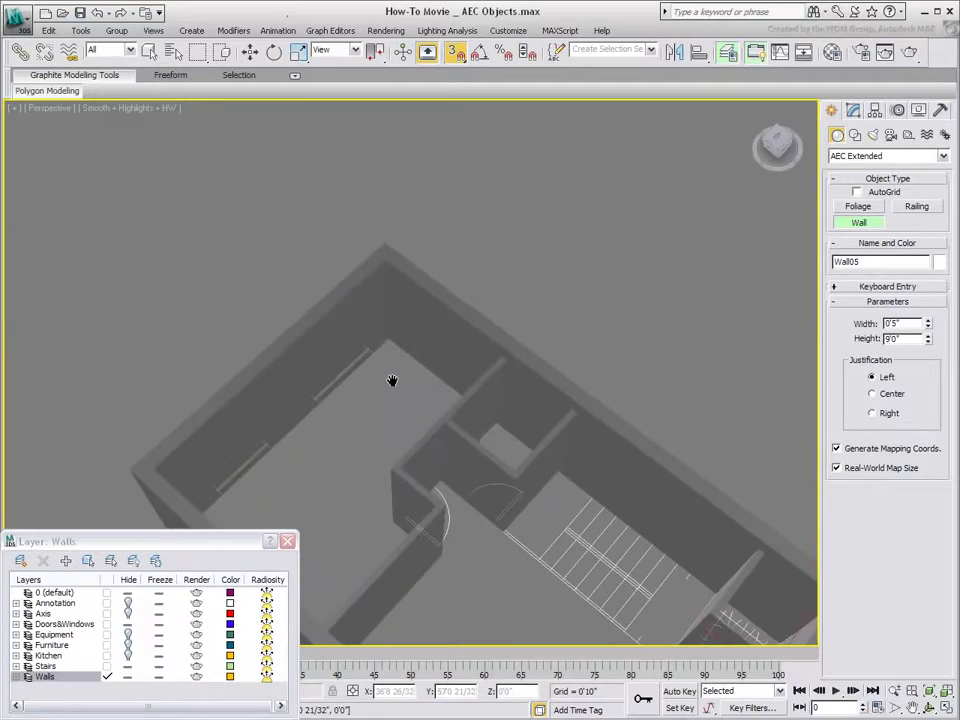
pyautogui.scroll(5, 375, 427)
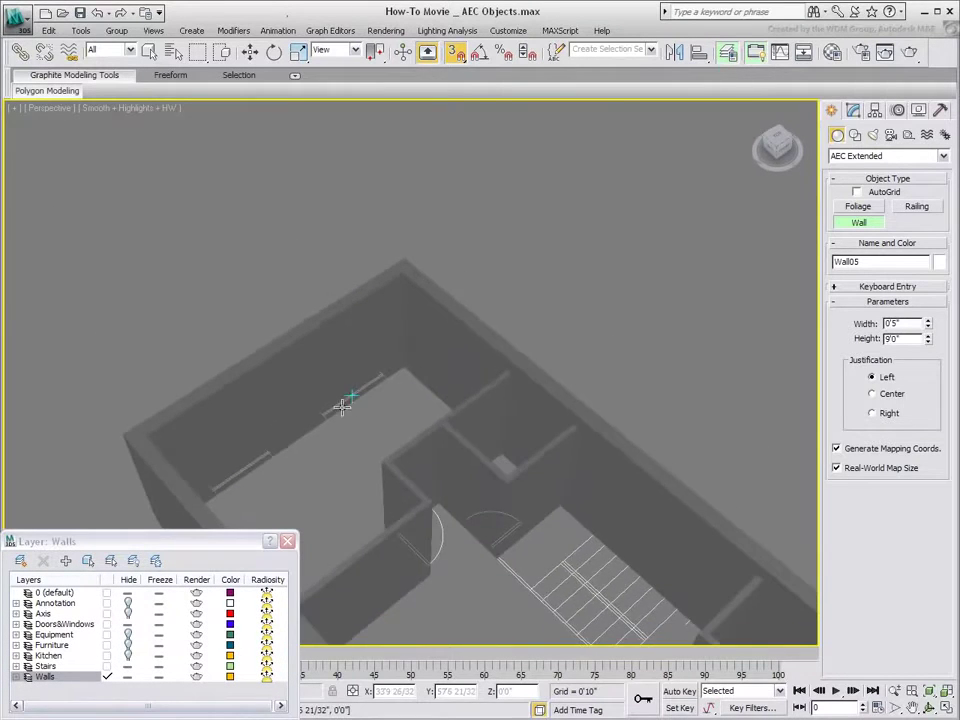
pyautogui.moveTo(341, 405); pyautogui.dragTo(518, 373, button='middle')
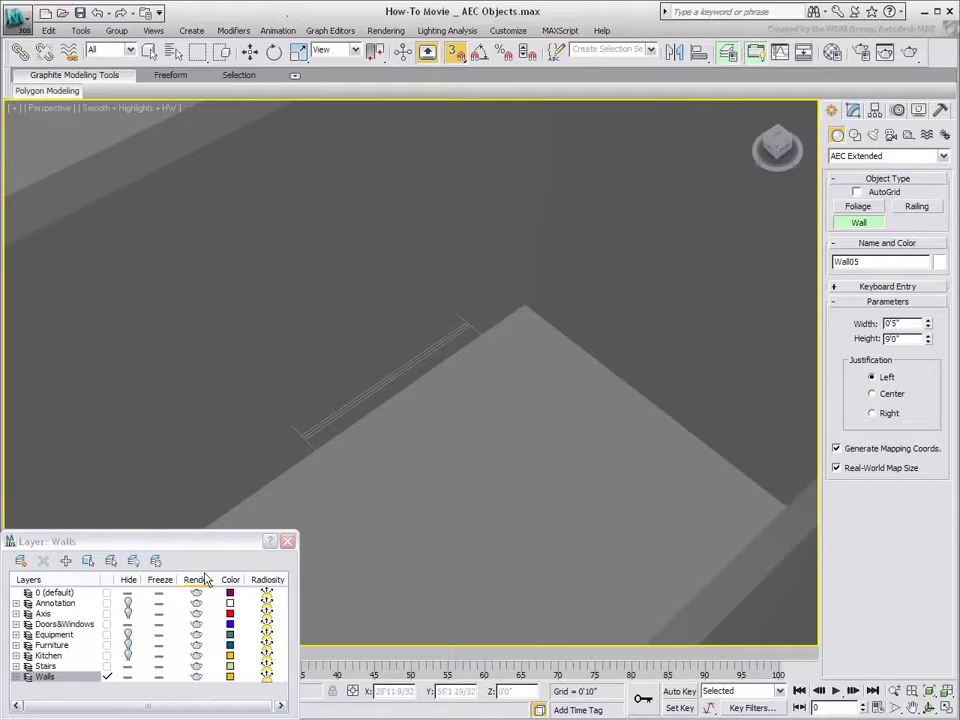
pyautogui.click(106, 624)
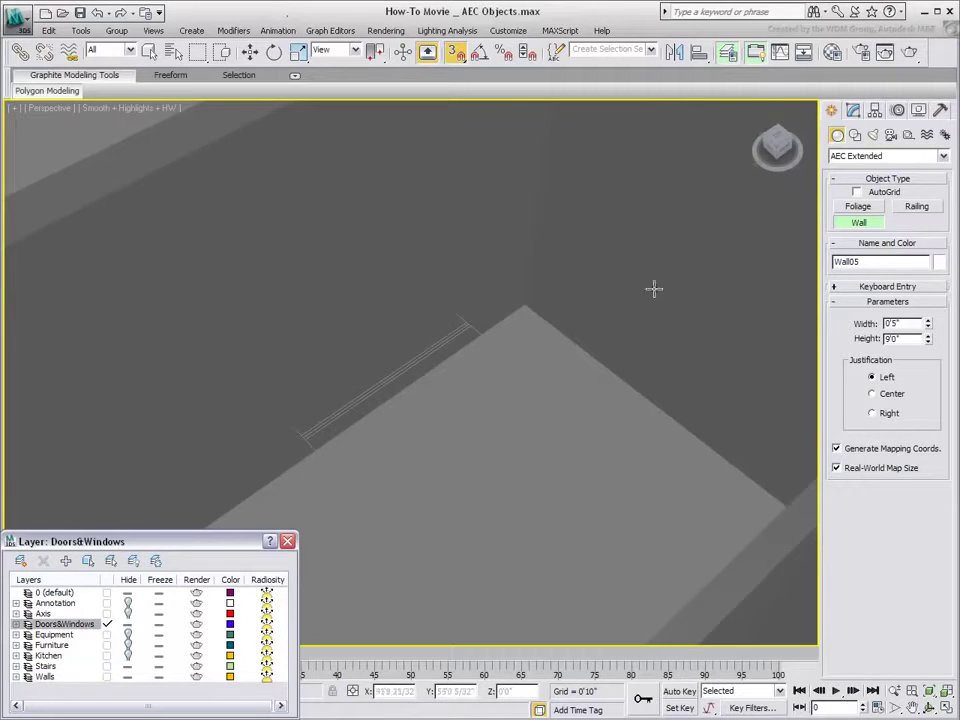
# Create a sliding door on the plan opening in the back room's exterior wall, 5'8" wide, 1'0" deep and about 4'9" high
pyautogui.click(840, 157)
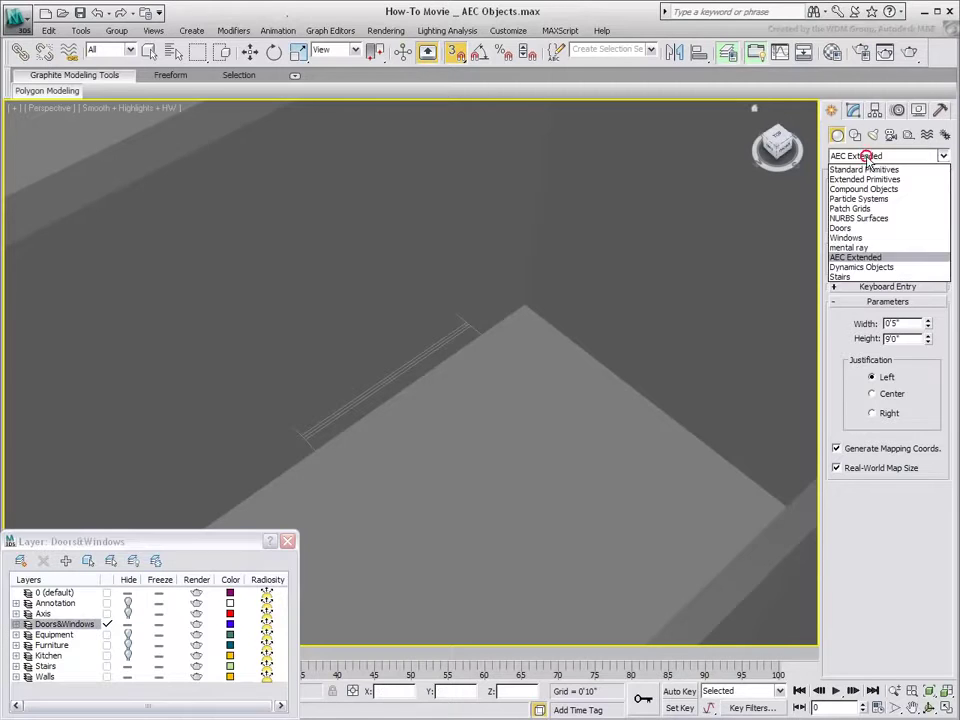
pyautogui.click(840, 229)
pyautogui.click(912, 206)
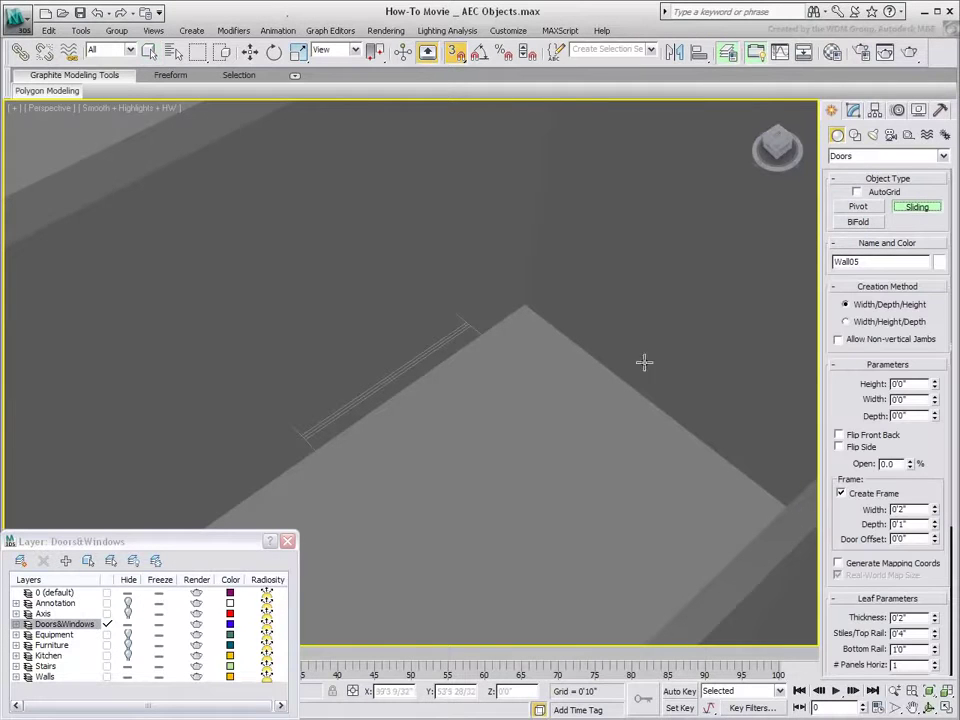
pyautogui.moveTo(313, 448); pyautogui.dragTo(481, 333)
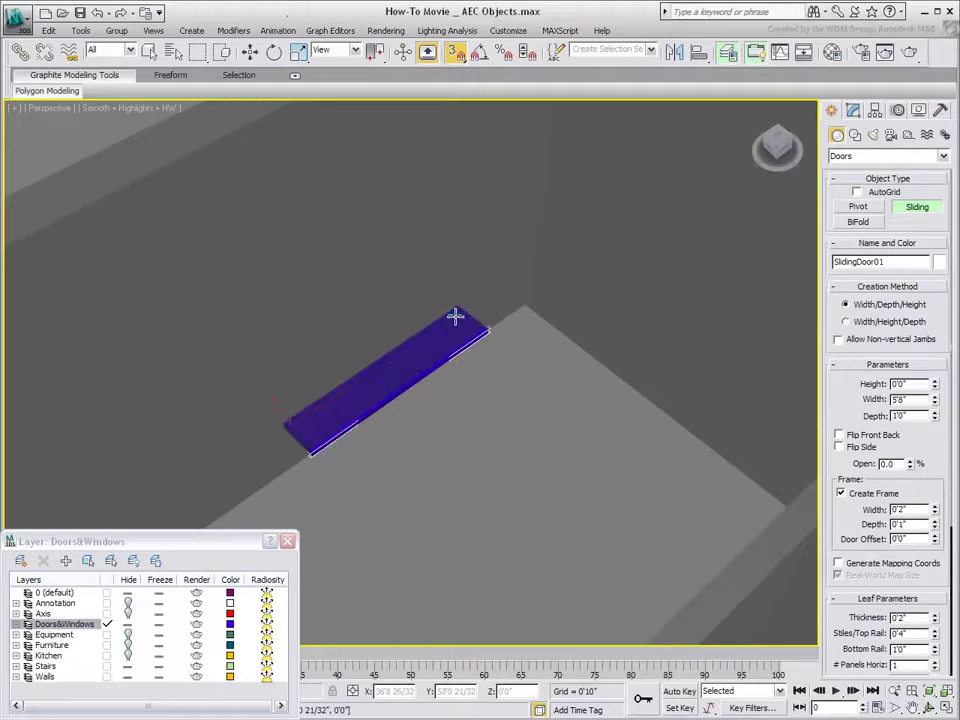
pyautogui.click(456, 317)
pyautogui.click(446, 144)
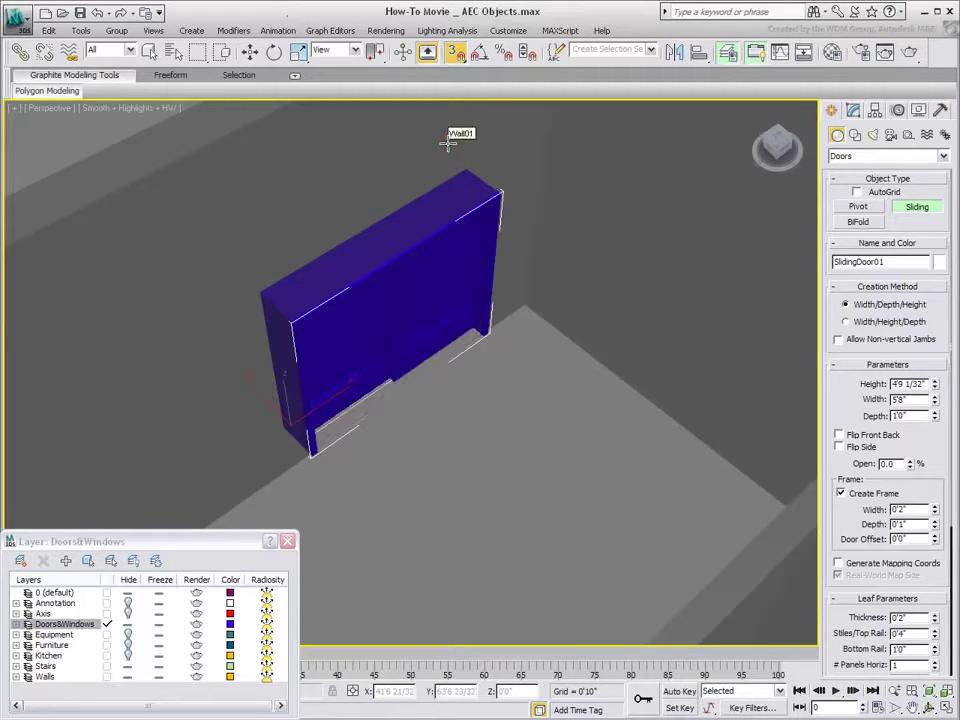
# Set the sliding door's height to 7'0" and slide it 67% open
pyautogui.keyDown('alt'); pyautogui.moveTo(507, 481); pyautogui.dragTo(483, 462, button='middle'); pyautogui.keyUp('alt')
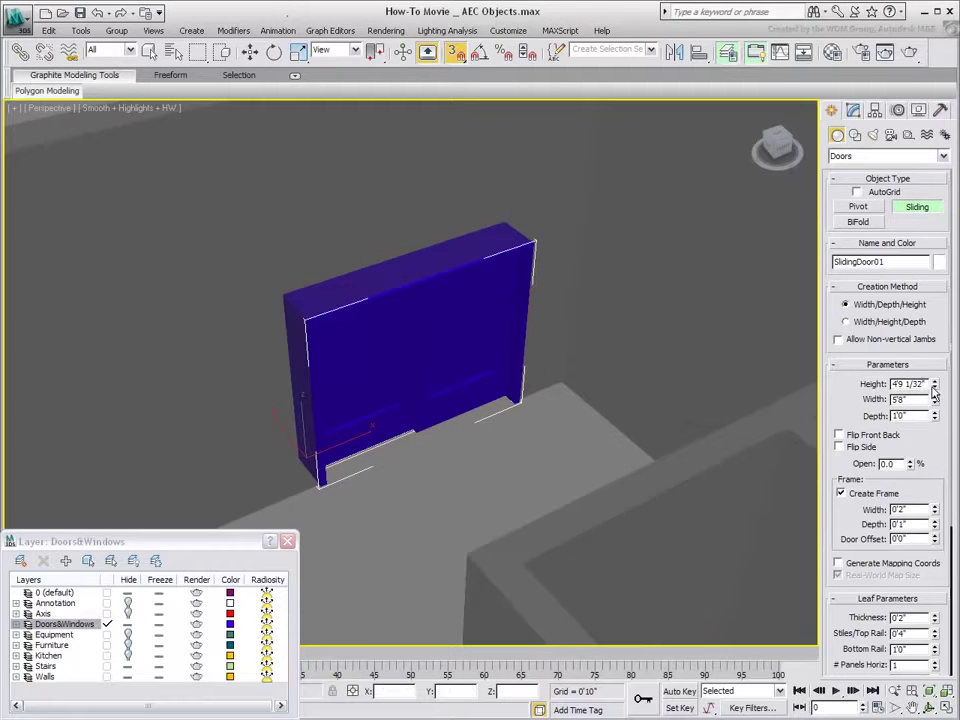
pyautogui.doubleClick(900, 384)
pyautogui.write("7'")
pyautogui.press('Return')
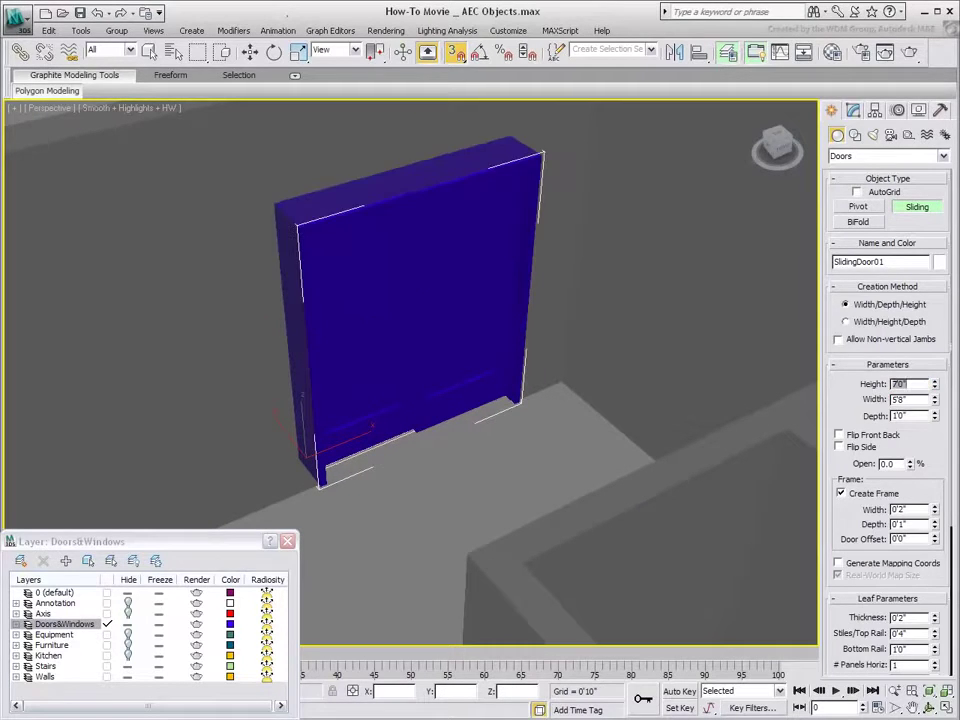
pyautogui.keyDown('alt'); pyautogui.moveTo(585, 407); pyautogui.dragTo(563, 465, button='middle'); pyautogui.keyUp('alt')
pyautogui.moveTo(910, 466); pyautogui.dragTo(640, 326)
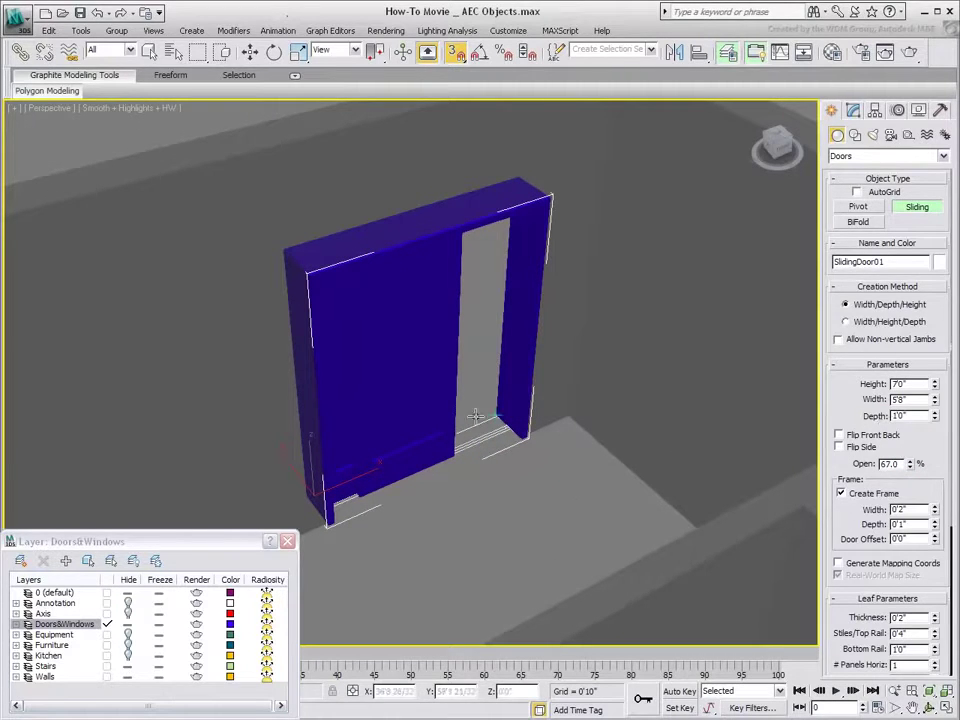
# Create a pivot door in the partition of the small room beside the stairs, 2'8" wide, 0'5" deep and about 5'6" high
pyautogui.moveTo(514, 489); pyautogui.dragTo(261, 281, button='middle')
pyautogui.moveTo(424, 525); pyautogui.dragTo(442, 488, button='middle')
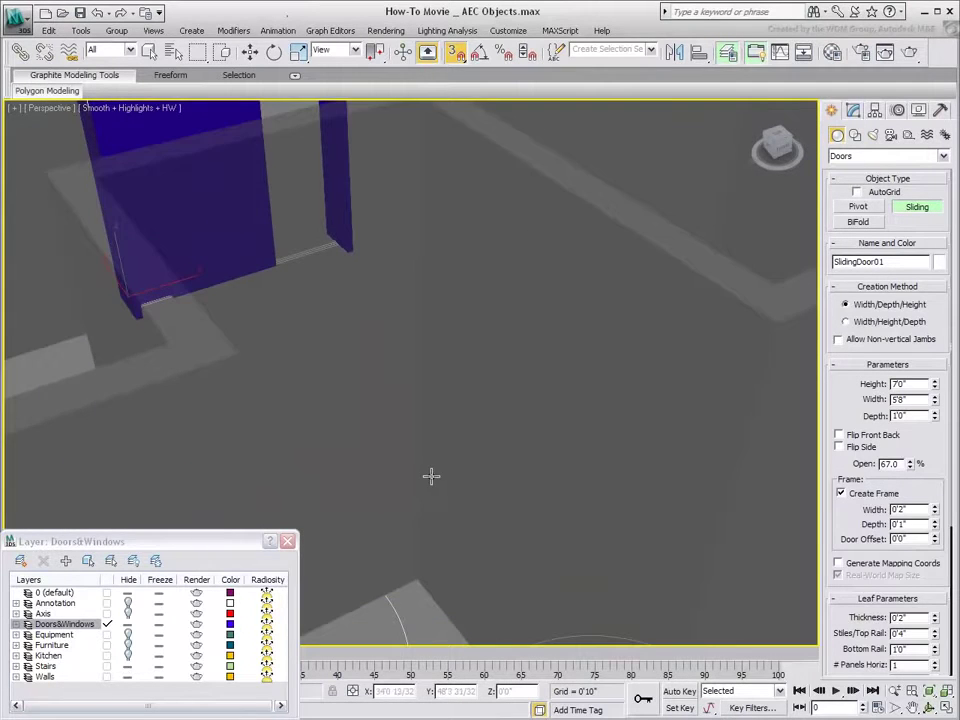
pyautogui.scroll(-5, 431, 476)
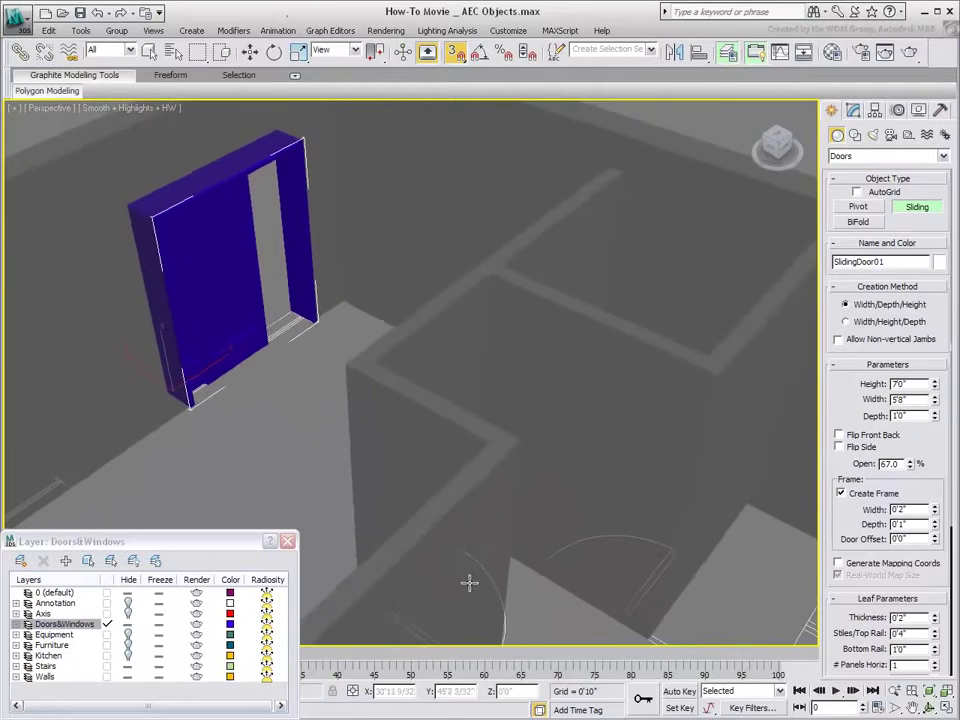
pyautogui.scroll(1, 469, 586)
pyautogui.scroll(3, 493, 536)
pyautogui.scroll(2, 525, 570)
pyautogui.moveTo(514, 527); pyautogui.dragTo(513, 590, button='middle')
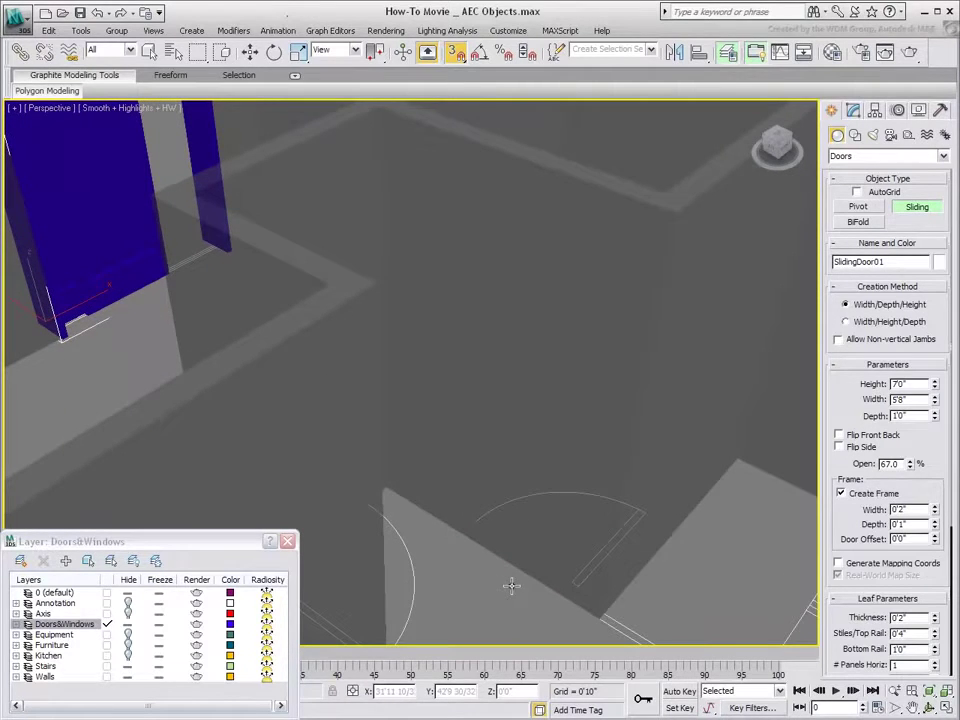
pyautogui.click(858, 206)
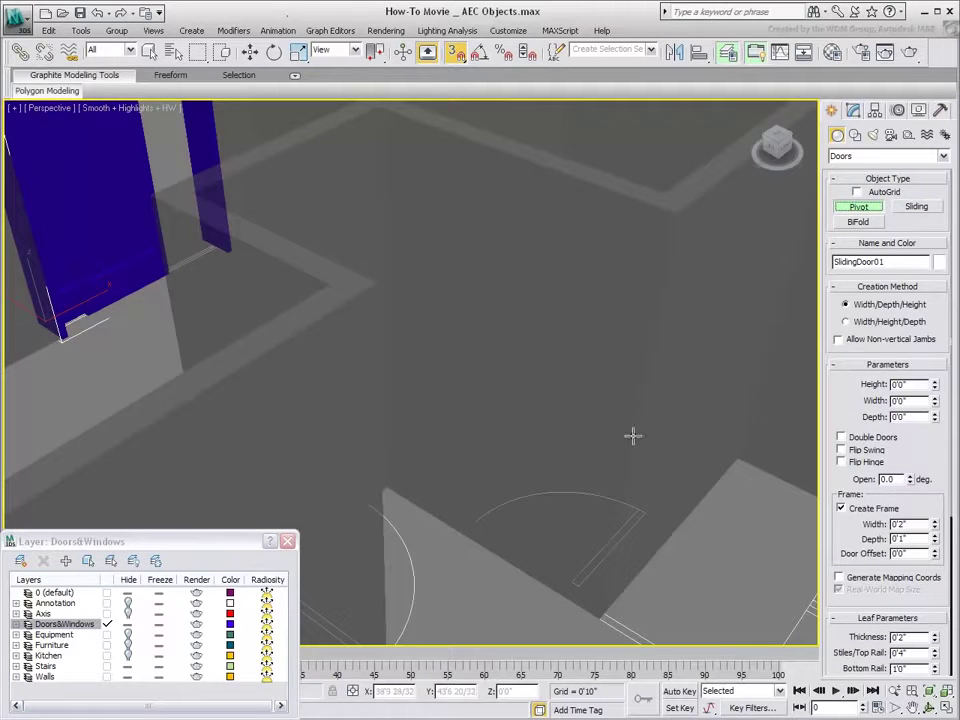
pyautogui.moveTo(518, 571); pyautogui.dragTo(461, 527)
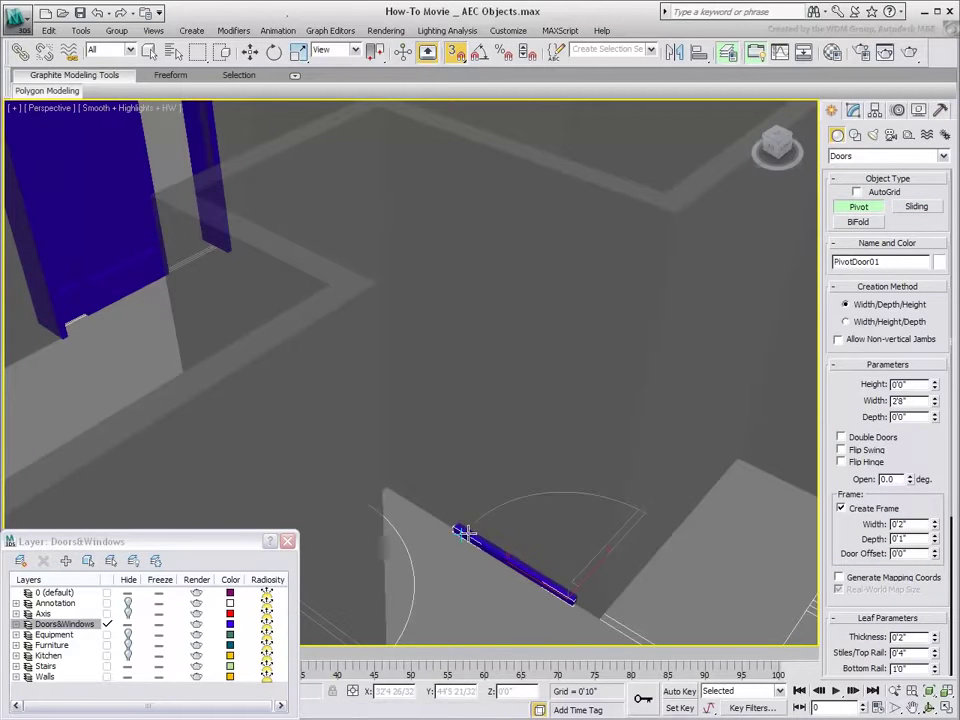
pyautogui.click(474, 523)
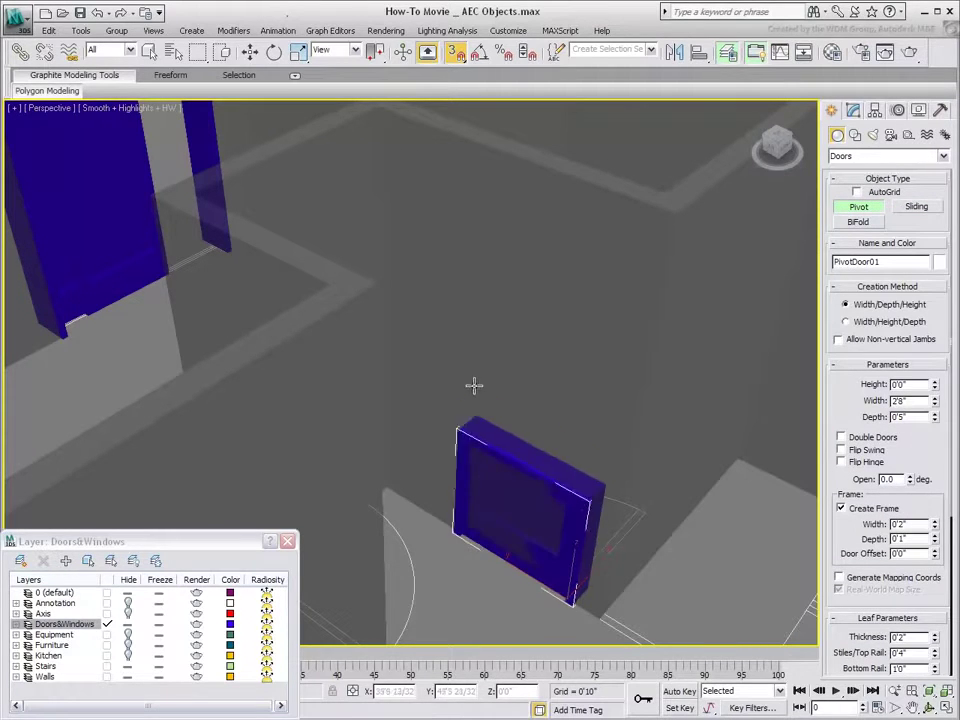
pyautogui.click(474, 268)
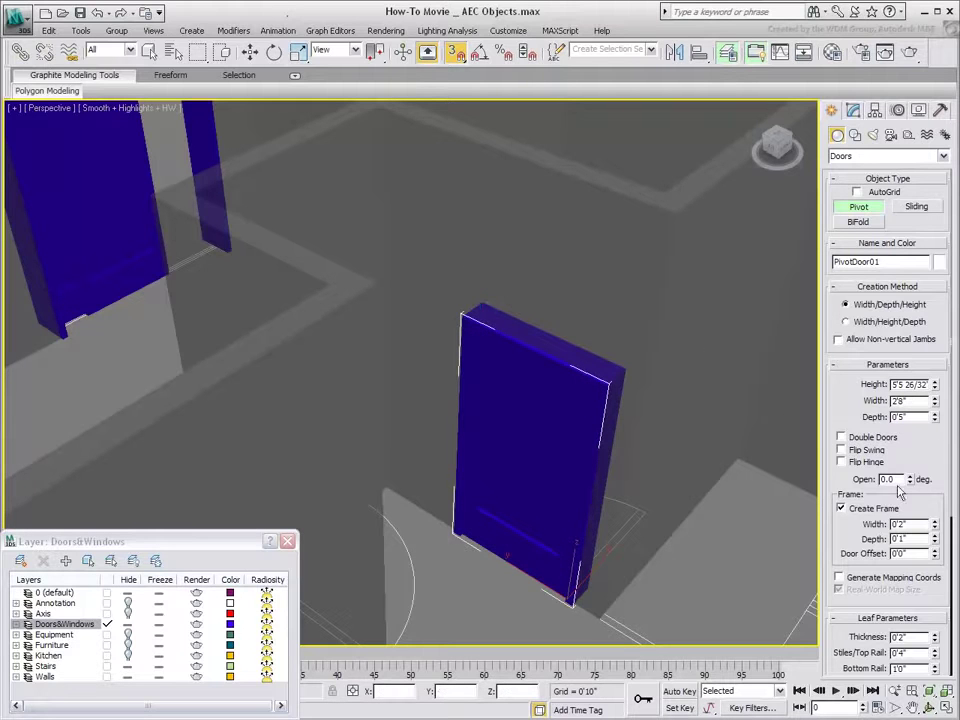
# Swing the pivot door open to 48.5 degrees, try Flip Hinge, and enable Flip Swing and Double Doors
pyautogui.moveTo(911, 482); pyautogui.dragTo(904, 384)
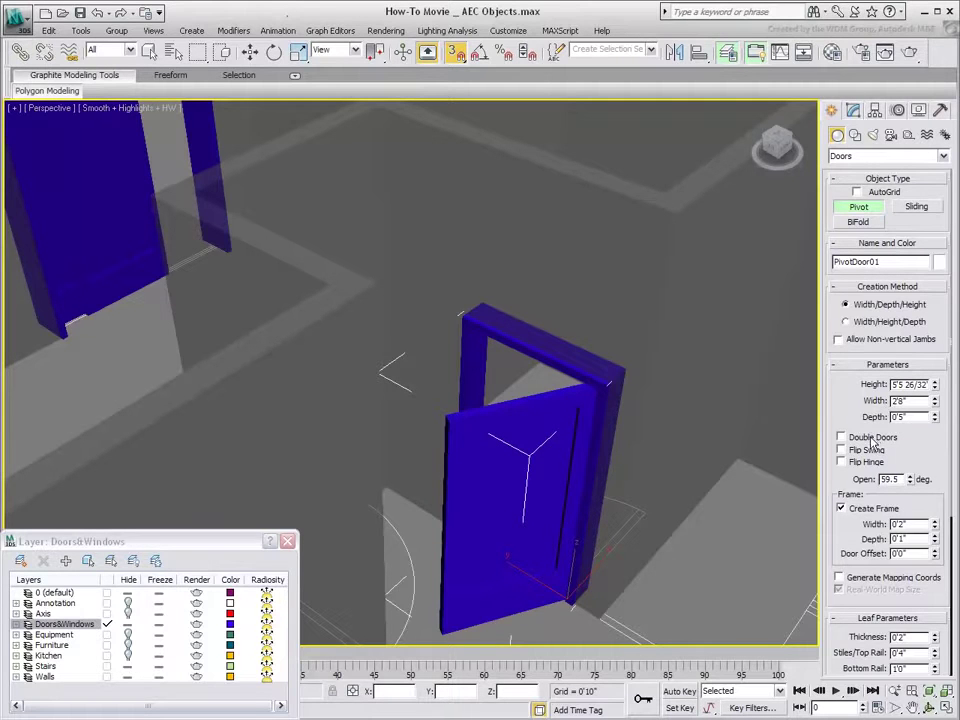
pyautogui.click(841, 462)
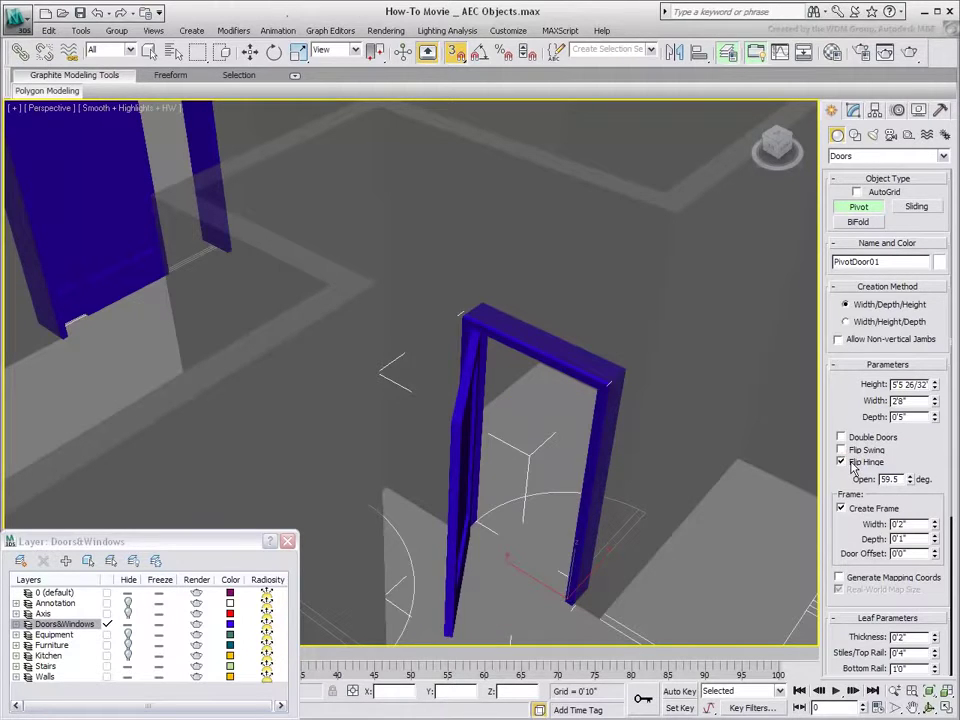
pyautogui.click(841, 450)
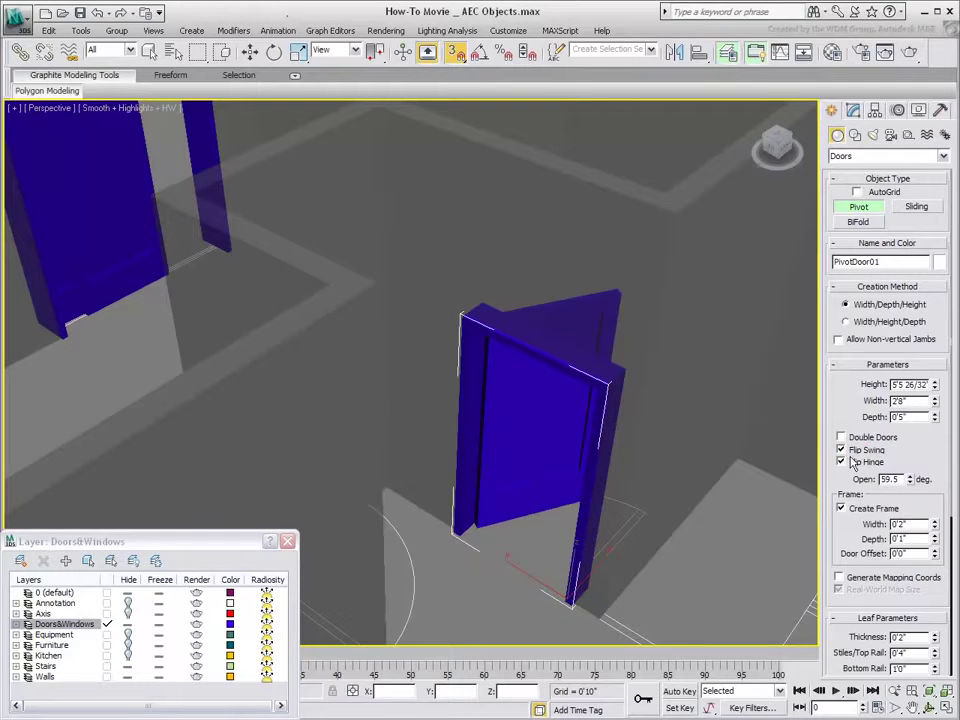
pyautogui.click(849, 463)
pyautogui.moveTo(911, 483)
pyautogui.mouseDown()
pyautogui.moveTo(908, 540)
pyautogui.moveTo(897, 480)
pyautogui.moveTo(897, 490)
pyautogui.mouseUp()
pyautogui.click(842, 438)
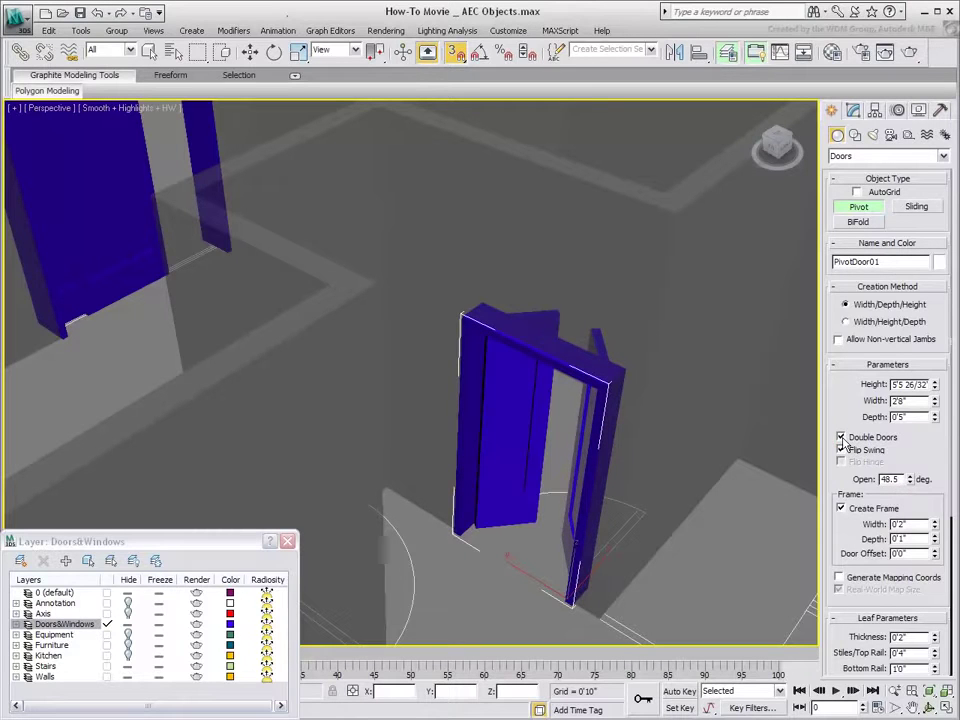
# Turn off Double Doors for the pivot door and set its height to 7'0"
pyautogui.click(842, 438)
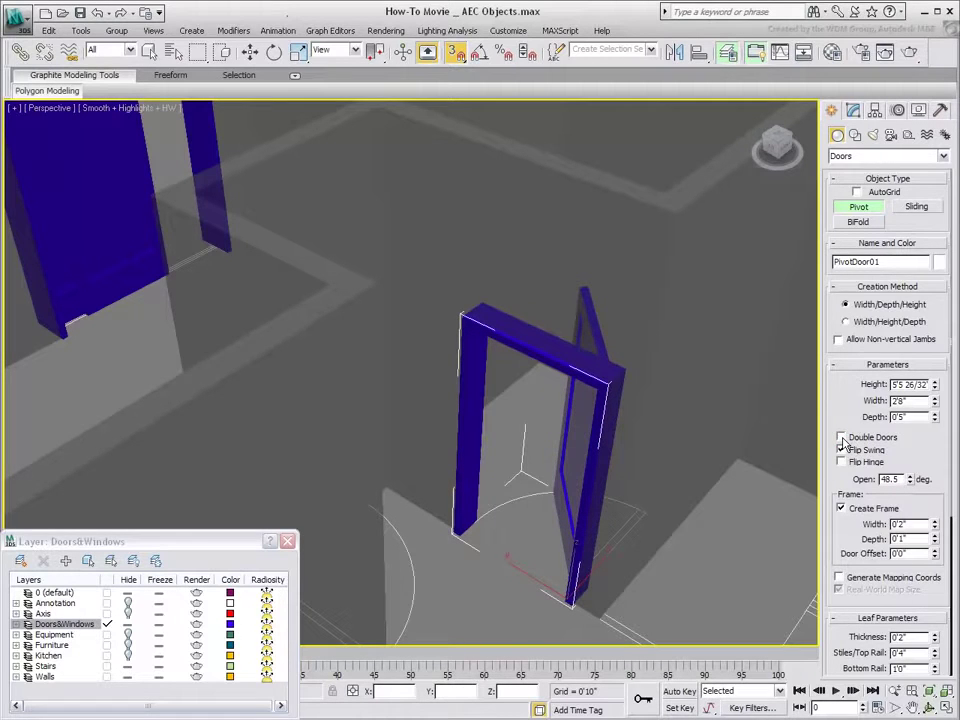
pyautogui.doubleClick(893, 384)
pyautogui.write("7'")
pyautogui.press('Return')
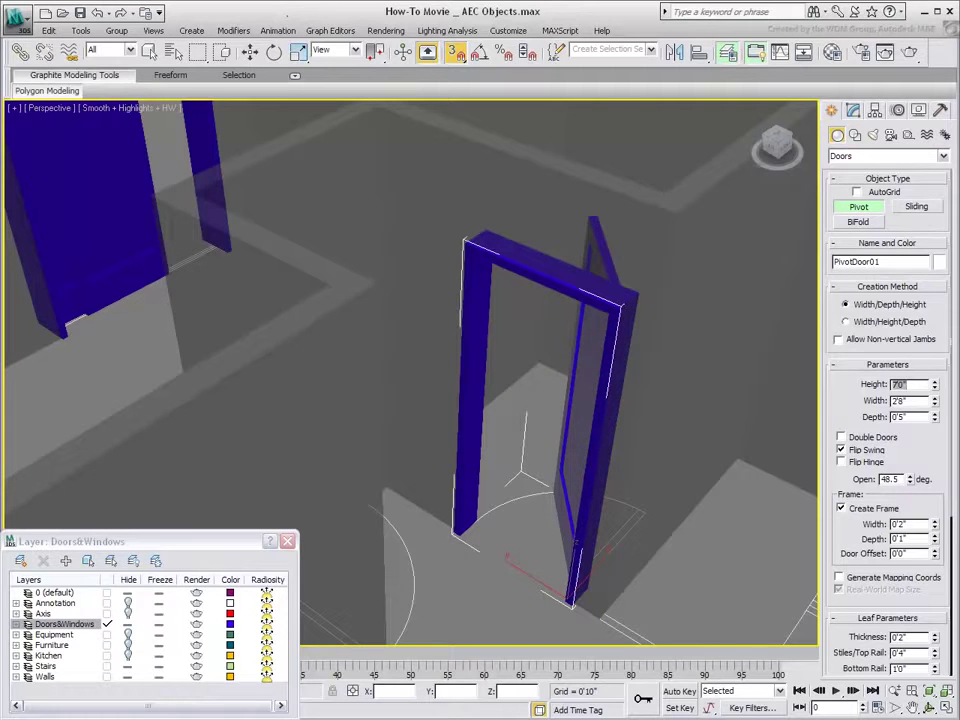
# Create a pivot door 3'0" wide and 0'5" deep on the plan opening adjacent to the first pivot door, and set its height to 7'0"
pyautogui.keyDown('alt'); pyautogui.moveTo(540, 495); pyautogui.dragTo(459, 521, button='middle'); pyautogui.keyUp('alt')
pyautogui.moveTo(358, 484); pyautogui.dragTo(508, 568, button='middle')
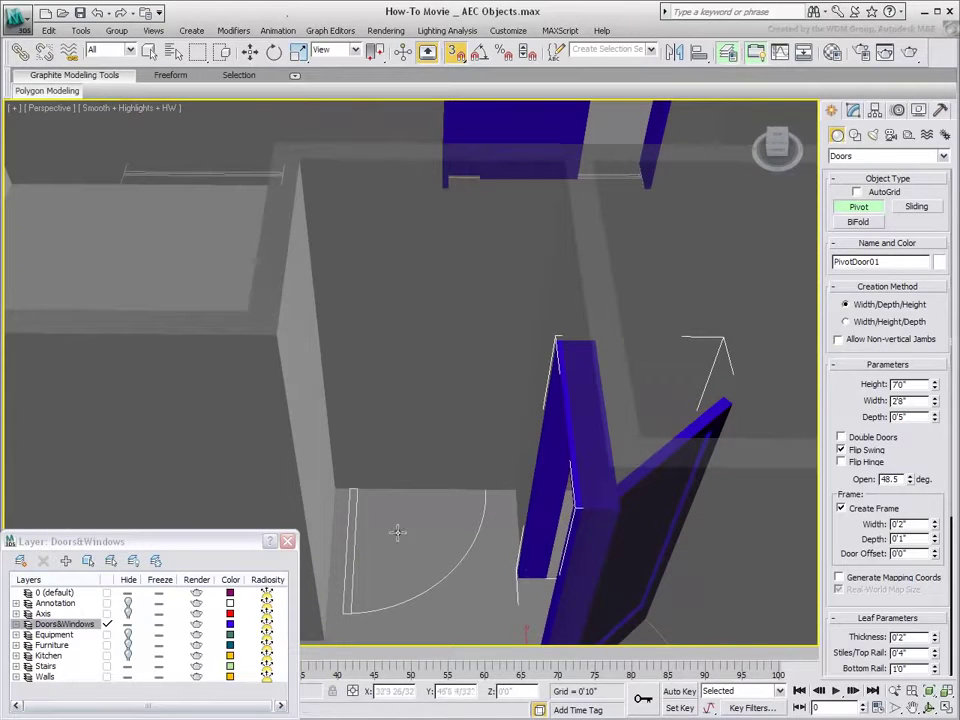
pyautogui.moveTo(347, 487); pyautogui.dragTo(488, 477)
pyautogui.click(489, 469)
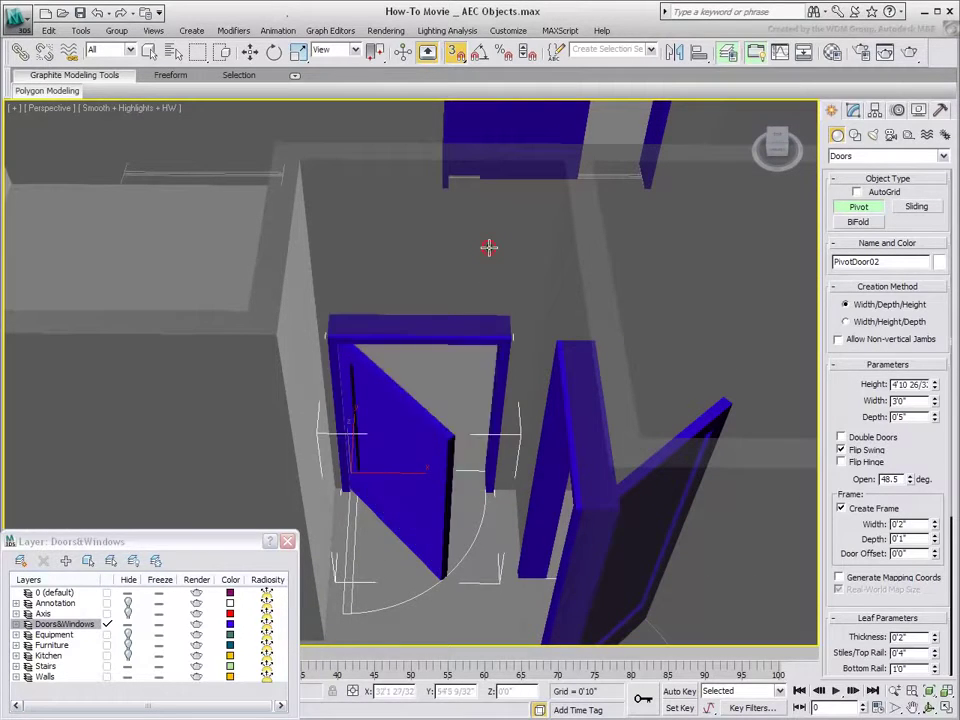
pyautogui.click(489, 248)
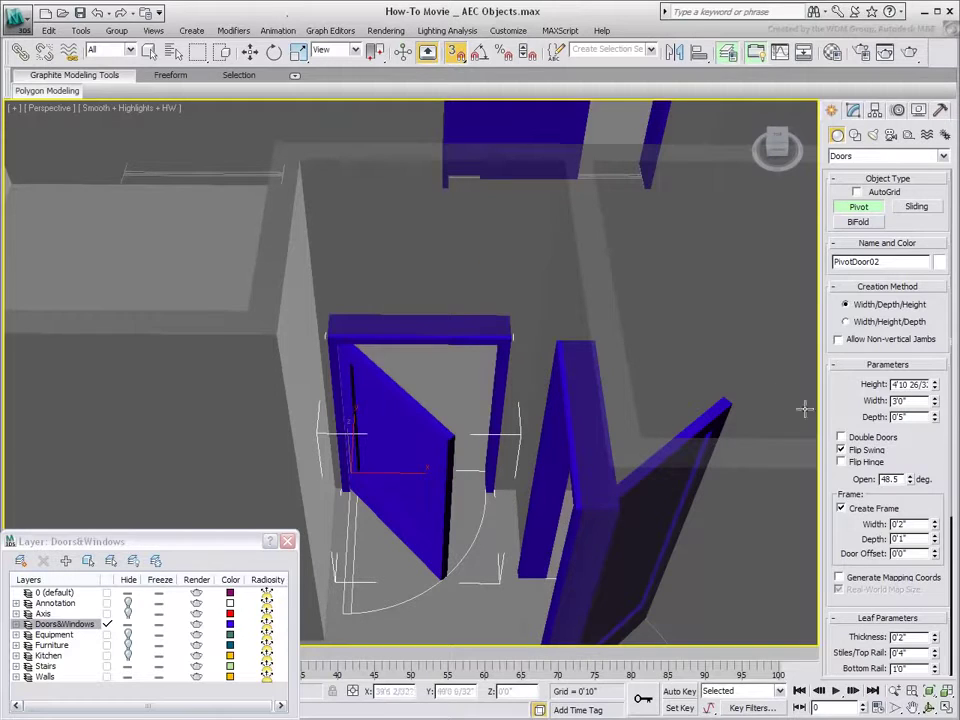
pyautogui.doubleClick(899, 384)
pyautogui.write("7'")
pyautogui.press('Return')
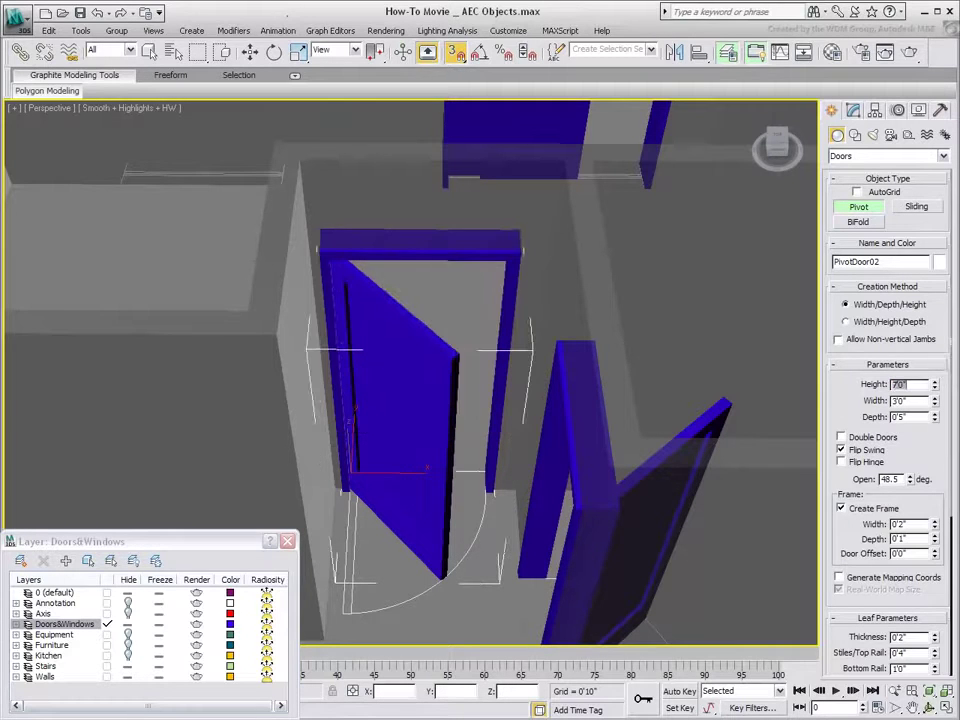
# Create a pivot door 2'6" wide and 0'5" deep for the small room at the stairs' other end, and set its height to 7'0"
pyautogui.keyDown('alt'); pyautogui.moveTo(529, 294); pyautogui.dragTo(553, 279, button='middle'); pyautogui.keyUp('alt')
pyautogui.scroll(-5, 547, 327)
pyautogui.moveTo(546, 525); pyautogui.dragTo(454, 478, button='middle')
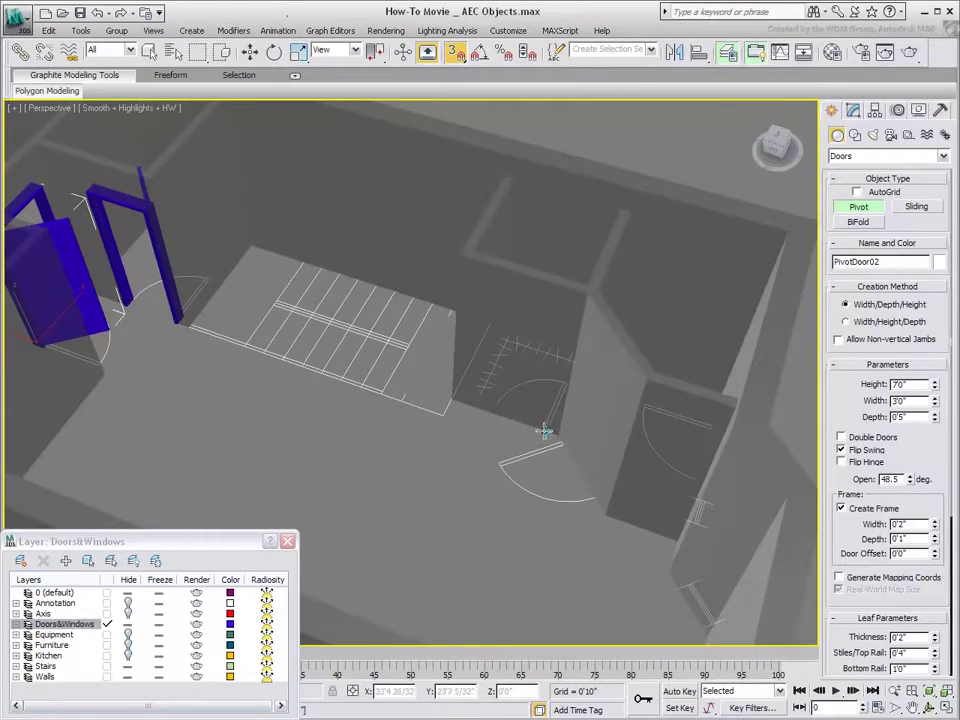
pyautogui.moveTo(547, 432); pyautogui.dragTo(493, 422)
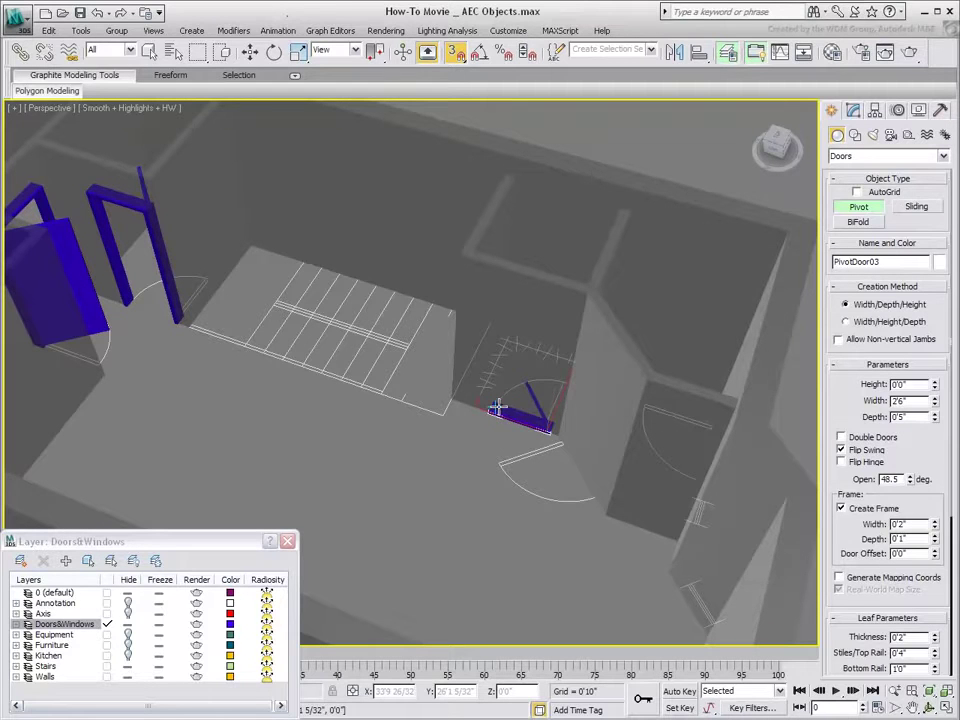
pyautogui.click(497, 407)
pyautogui.click(505, 304)
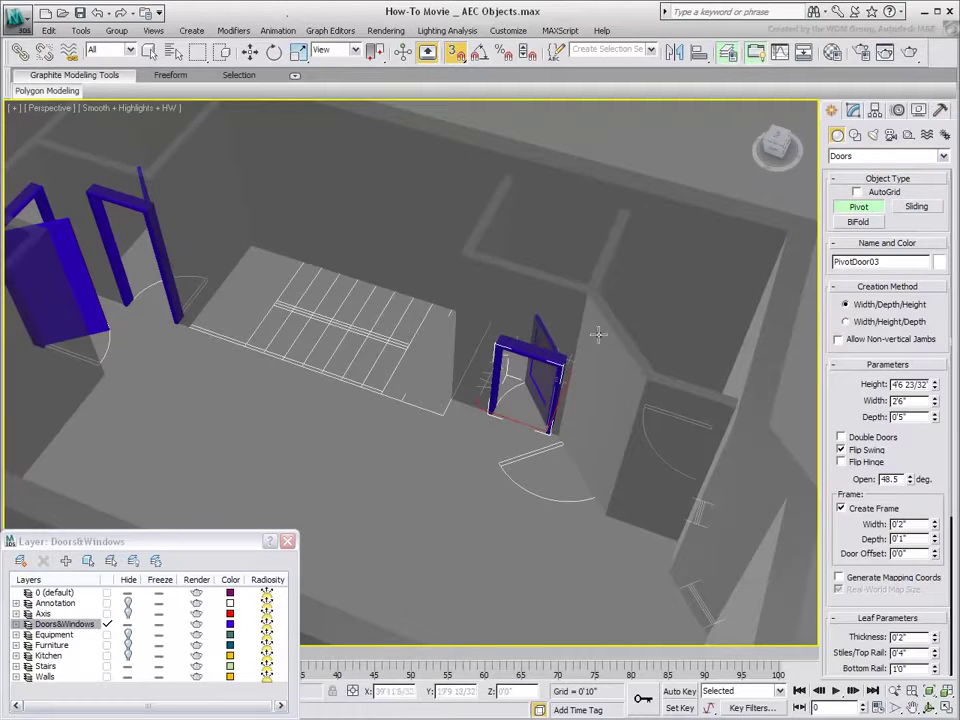
pyautogui.doubleClick(893, 384)
pyautogui.write("7'")
pyautogui.press('Return')
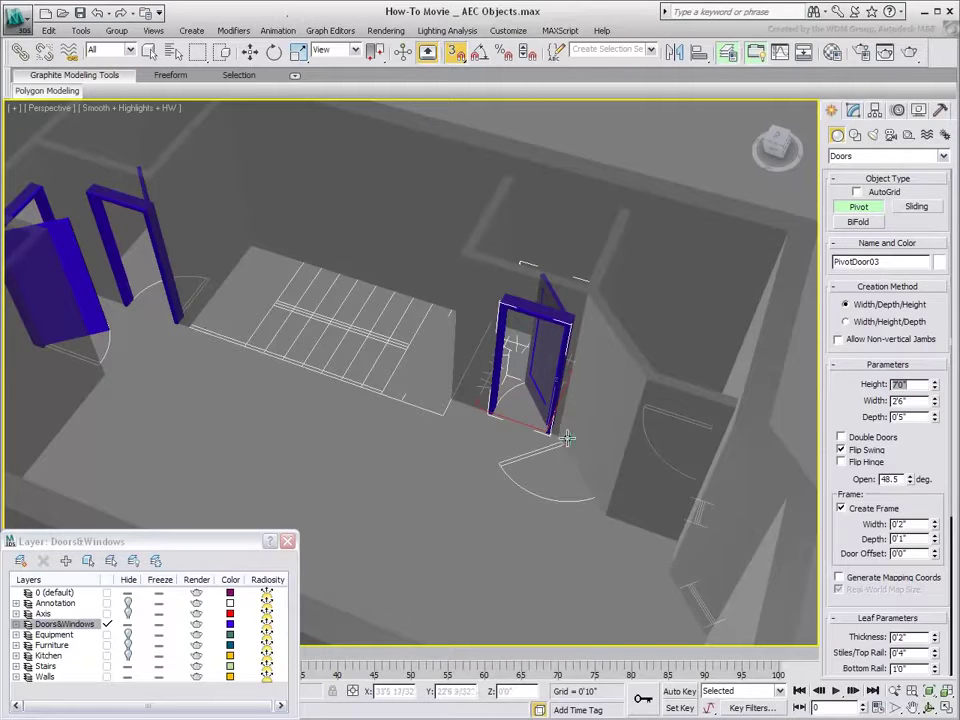
pyautogui.moveTo(559, 441); pyautogui.dragTo(600, 494)
pyautogui.click(606, 488)
pyautogui.click(616, 376)
pyautogui.keyDown('alt'); pyautogui.moveTo(560, 440); pyautogui.dragTo(575, 494, button='middle'); pyautogui.keyUp('alt')
pyautogui.moveTo(690, 411); pyautogui.dragTo(476, 506, button='middle')
pyautogui.press('Delete')
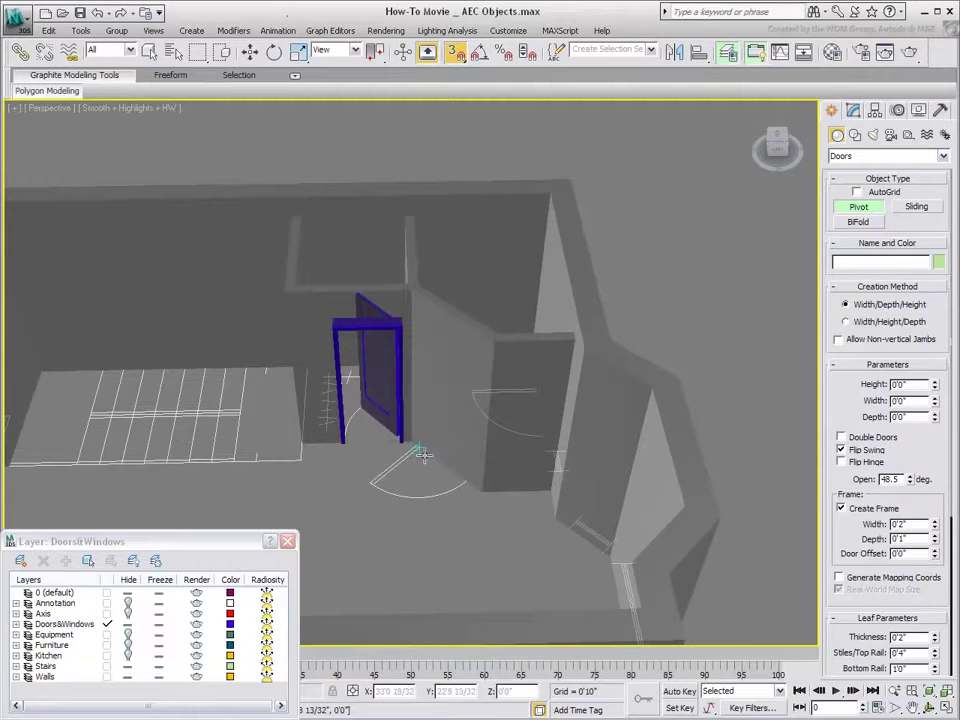
# Create a pivot door in the diagonal partition opening, about 3'0" wide, 0'5" deep and about 4'5" high
pyautogui.moveTo(466, 480); pyautogui.dragTo(422, 442)
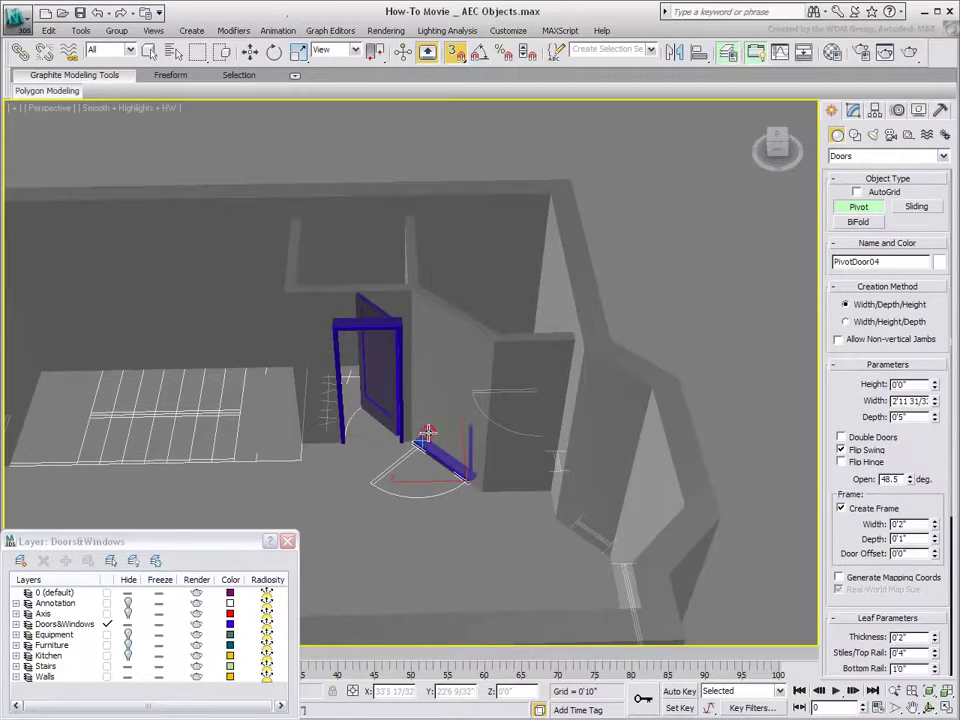
pyautogui.click(435, 426)
pyautogui.click(444, 336)
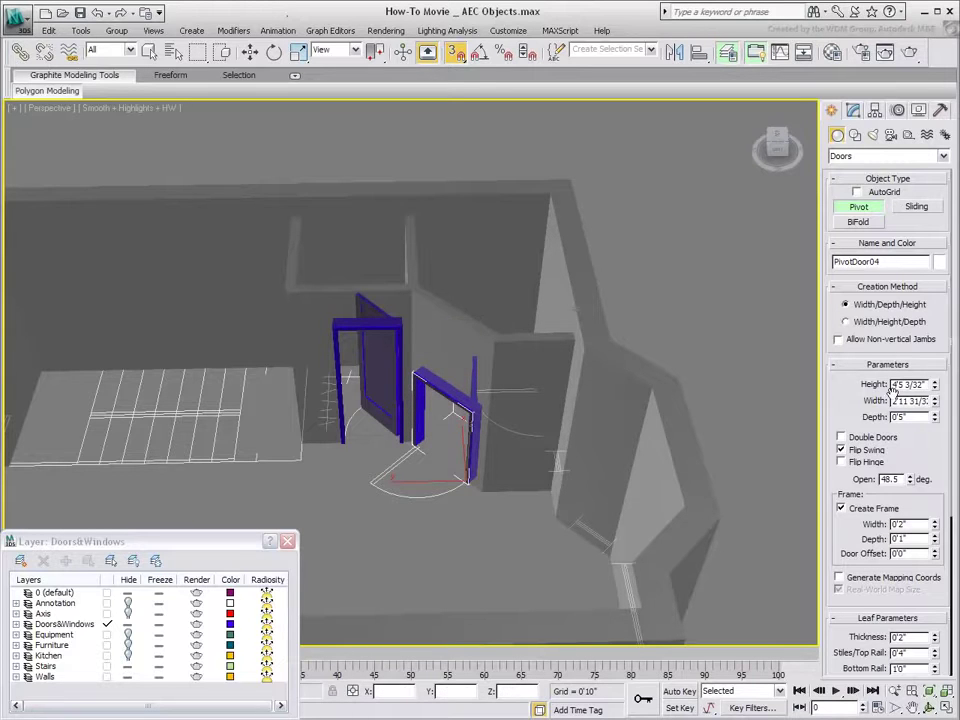
# Set the diagonal partition door's height to 7'0", and switch from Flip Swing to Flip Hinge
pyautogui.doubleClick(912, 384)
pyautogui.write("7'")
pyautogui.press('Return')
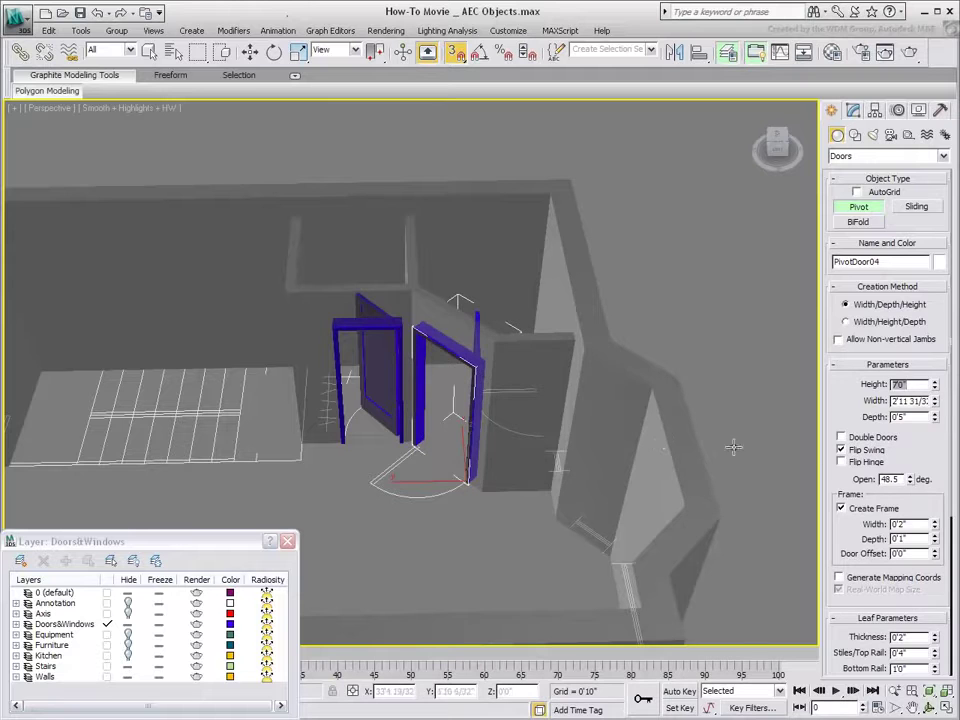
pyautogui.click(852, 451)
pyautogui.click(850, 462)
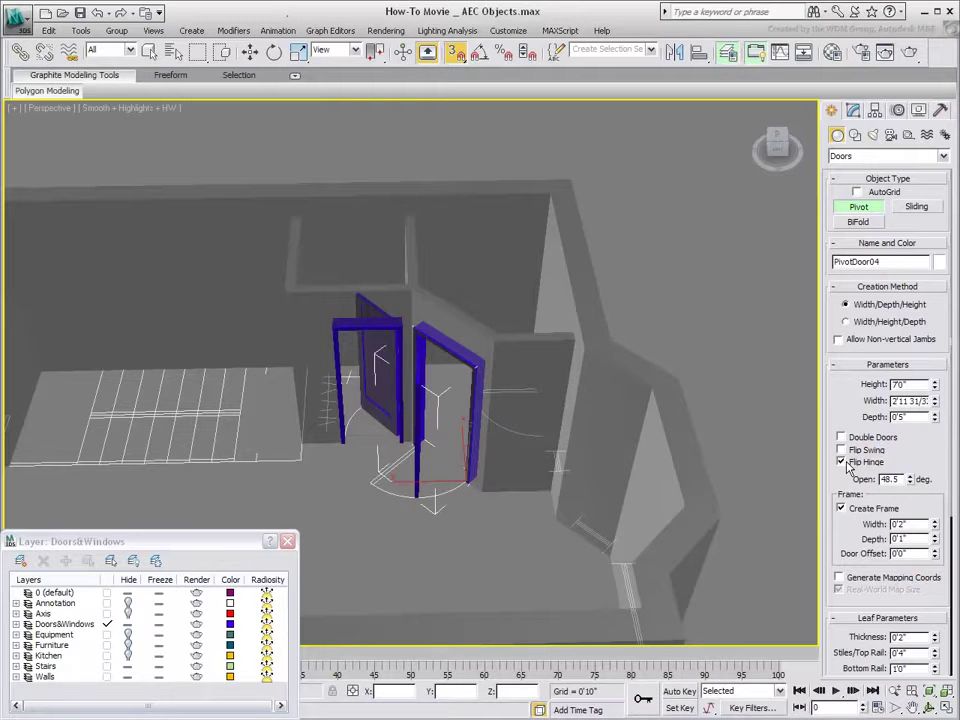
# Create an entrance pivot door in the exterior wall beside the bay, 3'0" wide and 1'0" deep
pyautogui.keyDown('alt'); pyautogui.moveTo(521, 499); pyautogui.dragTo(486, 490, button='middle'); pyautogui.keyUp('alt')
pyautogui.moveTo(509, 509); pyautogui.dragTo(455, 520)
pyautogui.click(446, 507)
pyautogui.click(444, 403)
# Set the entrance door's height to 7'0", and switch from Flip Hinge to Flip Swing
pyautogui.moveTo(926, 384); pyautogui.dragTo(870, 384)
pyautogui.write('7')
pyautogui.press('Return')
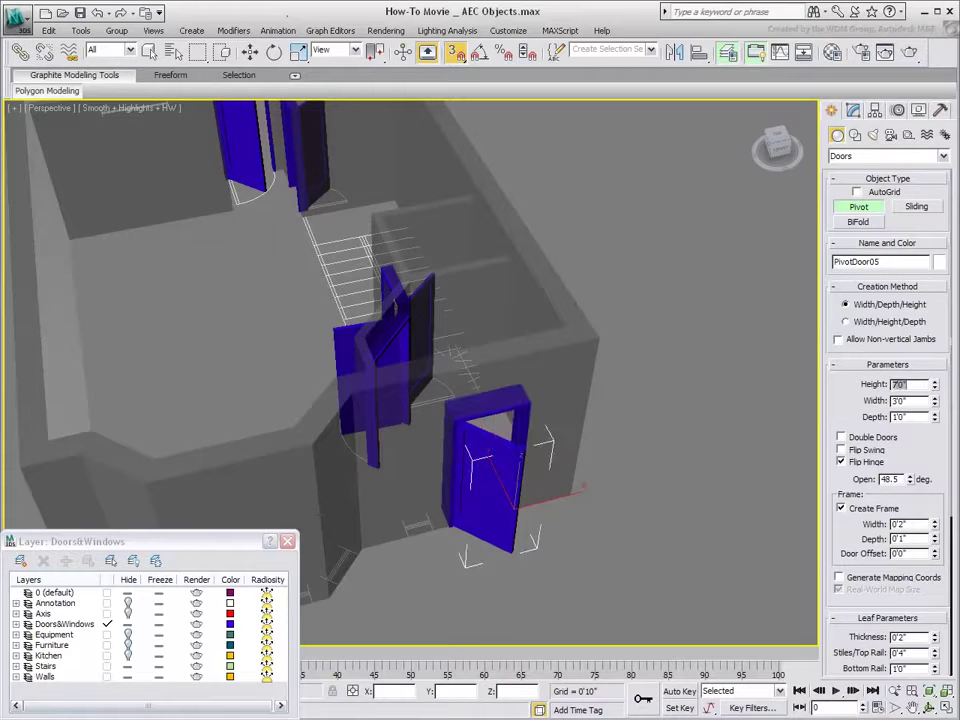
pyautogui.click(855, 464)
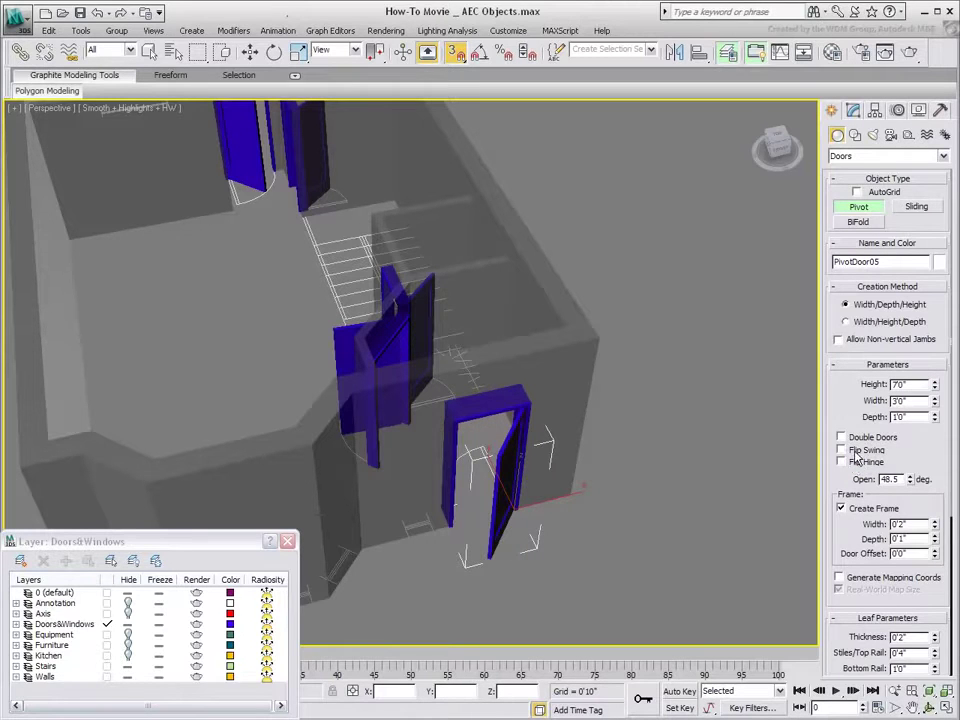
pyautogui.click(855, 455)
# Create a sliding window in the bay's angled wall farthest from the entrance, about 1'9" wide, about 1'0" deep and about 4'5" high
pyautogui.moveTo(382, 433); pyautogui.dragTo(493, 484, button='middle')
pyautogui.moveTo(409, 416); pyautogui.dragTo(452, 463, button='middle')
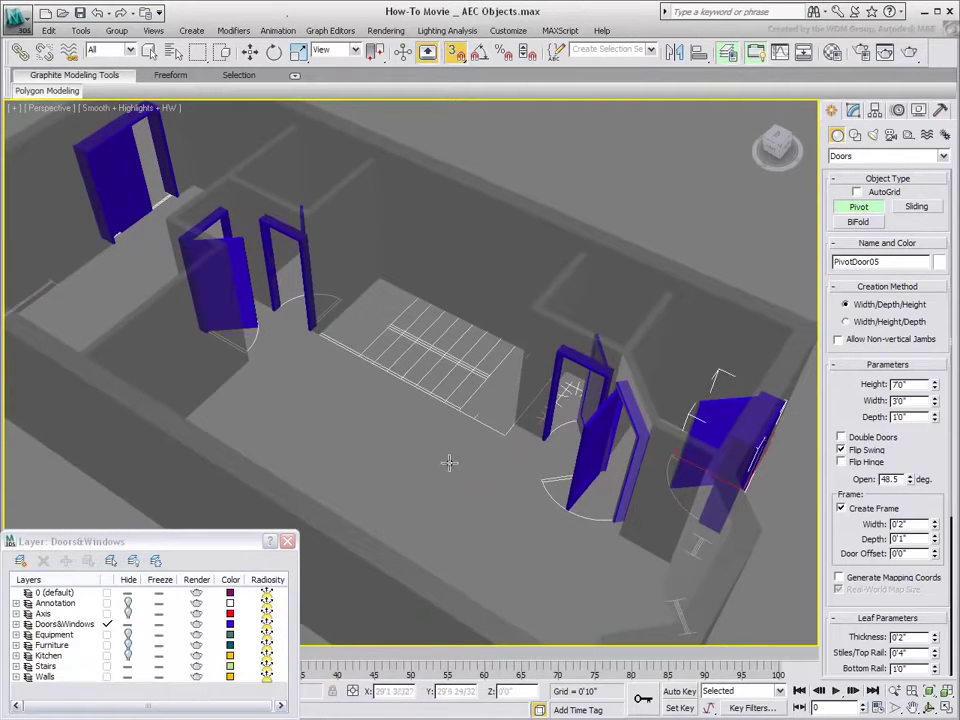
pyautogui.scroll(-4, 407, 403)
pyautogui.moveTo(407, 403); pyautogui.dragTo(440, 459, button='middle')
pyautogui.scroll(8, 489, 598)
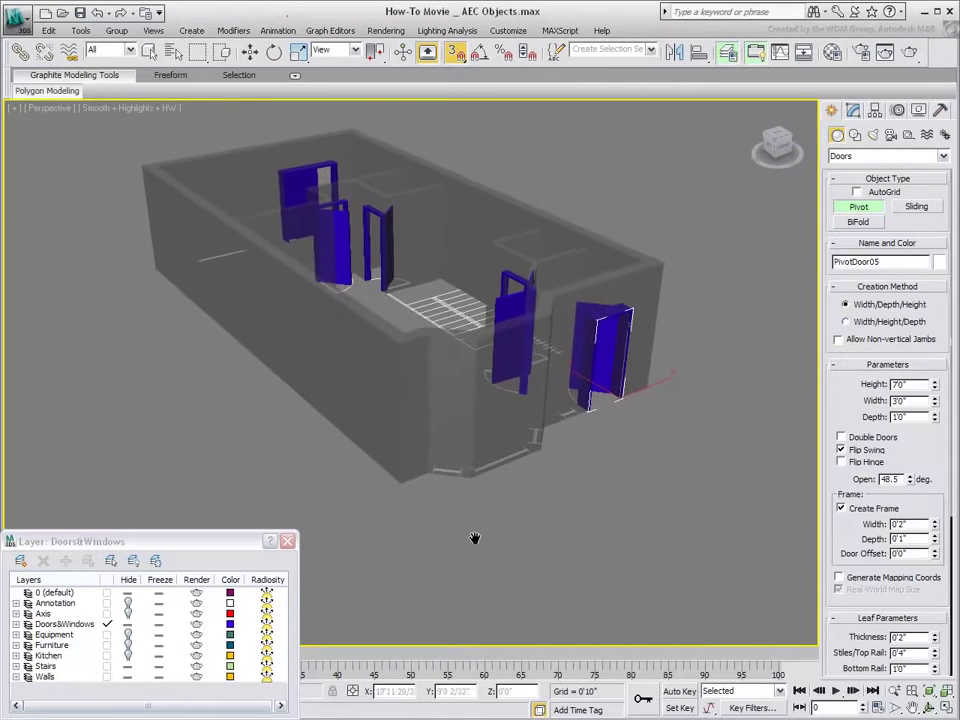
pyautogui.scroll(3, 489, 189)
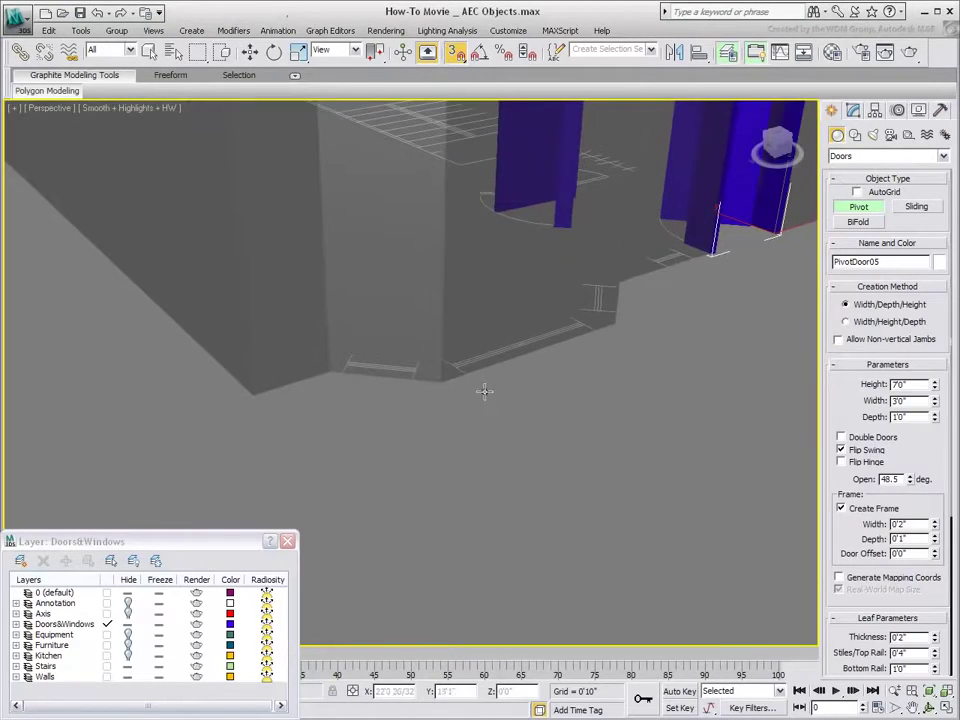
pyautogui.scroll(-3, 482, 534)
pyautogui.click(843, 156)
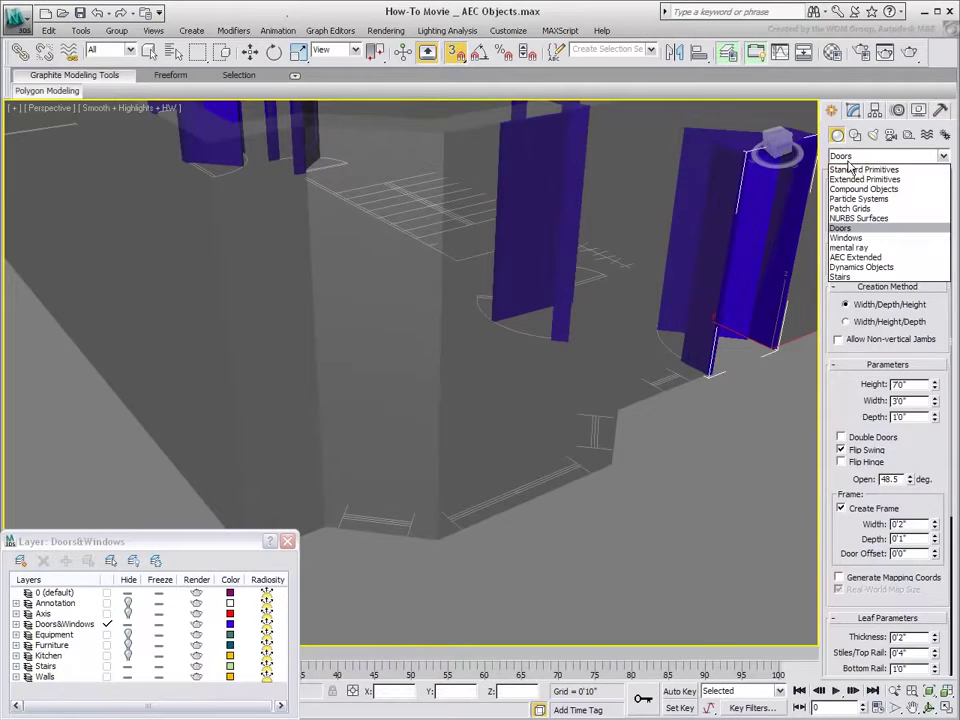
pyautogui.click(848, 238)
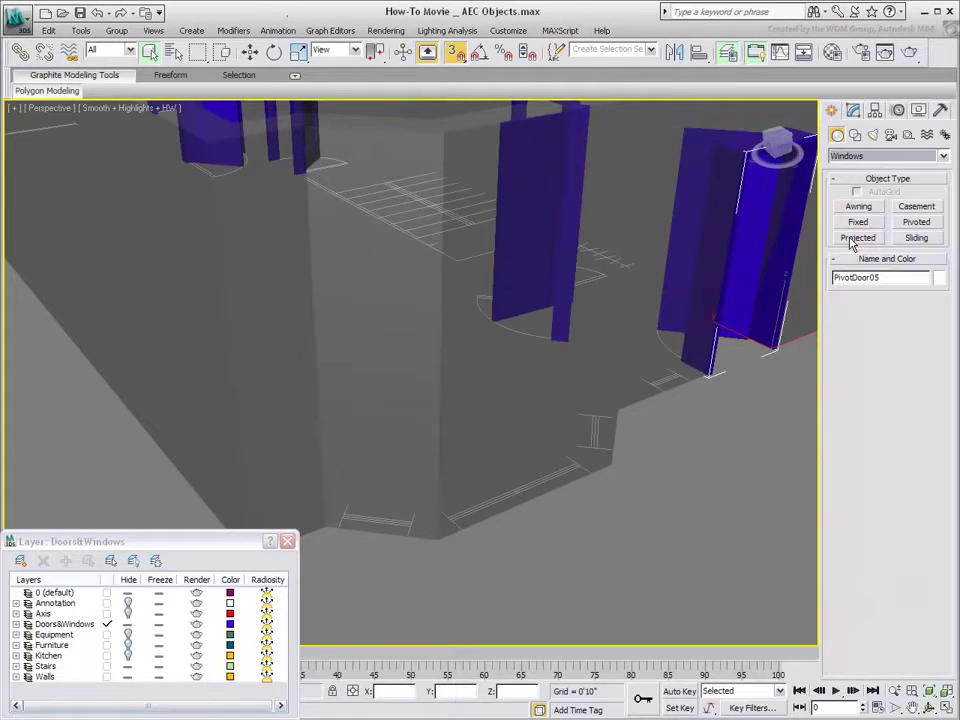
pyautogui.click(917, 240)
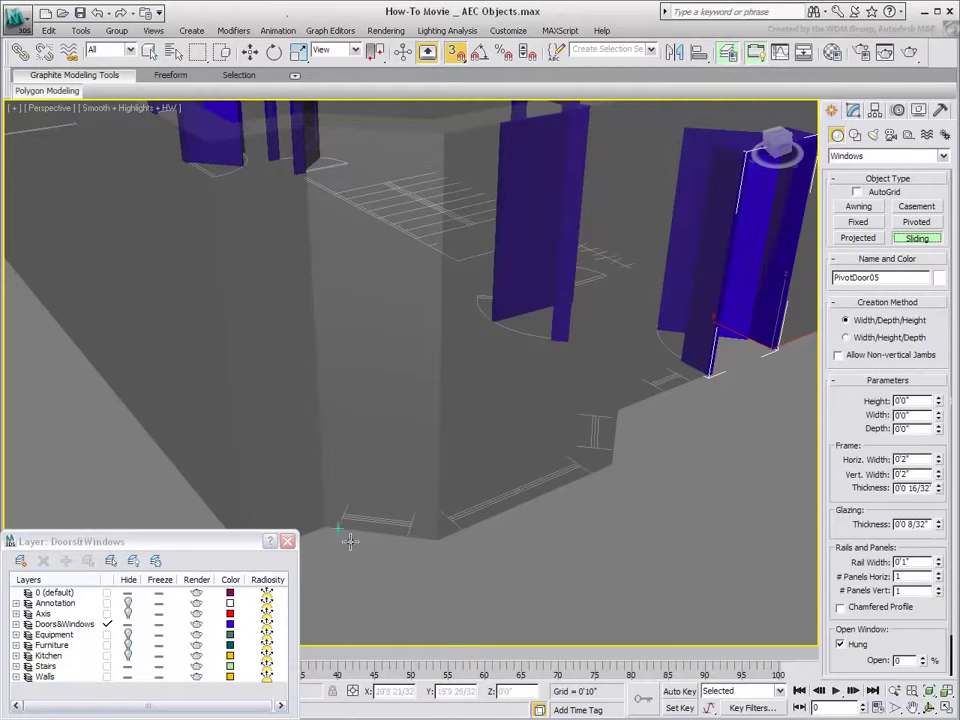
pyautogui.moveTo(339, 532); pyautogui.dragTo(404, 535)
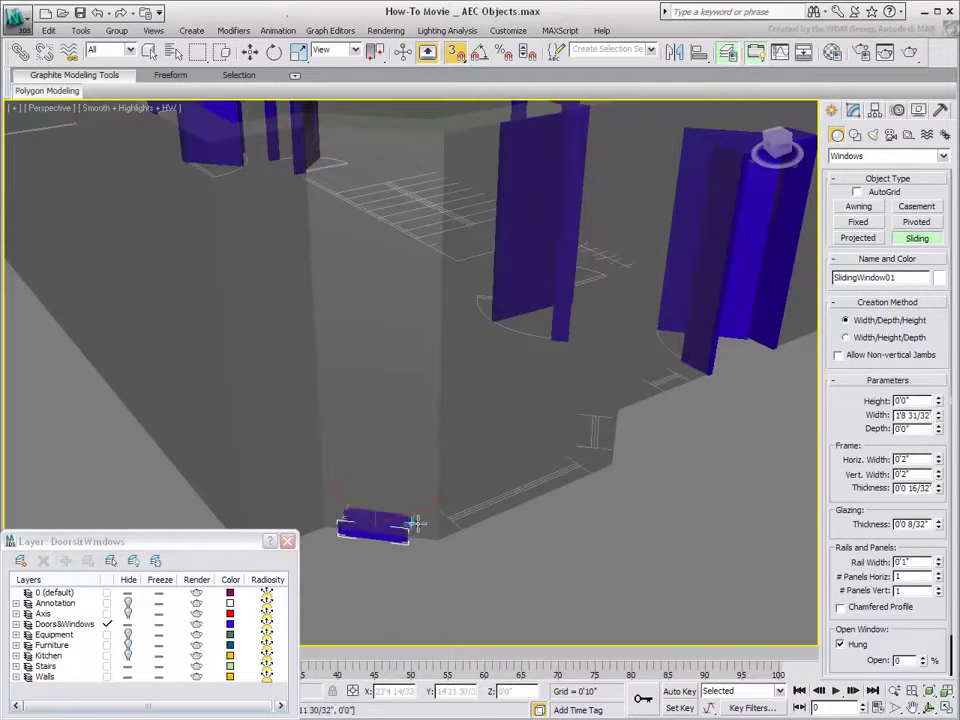
pyautogui.click(415, 500)
pyautogui.click(417, 335)
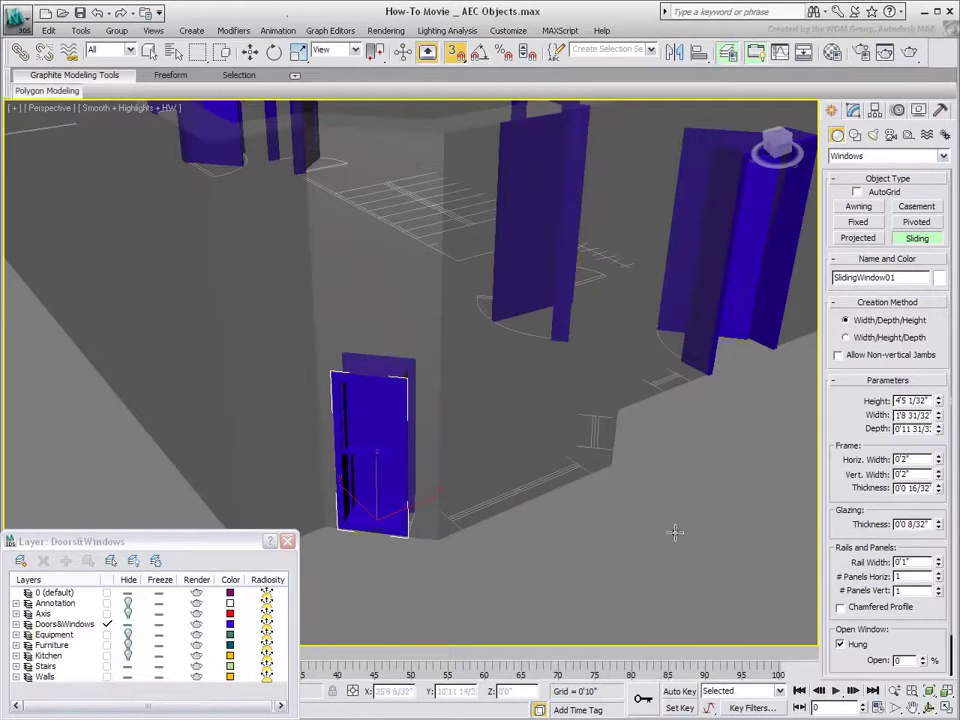
# Set the sliding window's height to 4'0" and raise it to a Z position of 3'0"
pyautogui.doubleClick(905, 401)
pyautogui.write("4'")
pyautogui.press('Return')
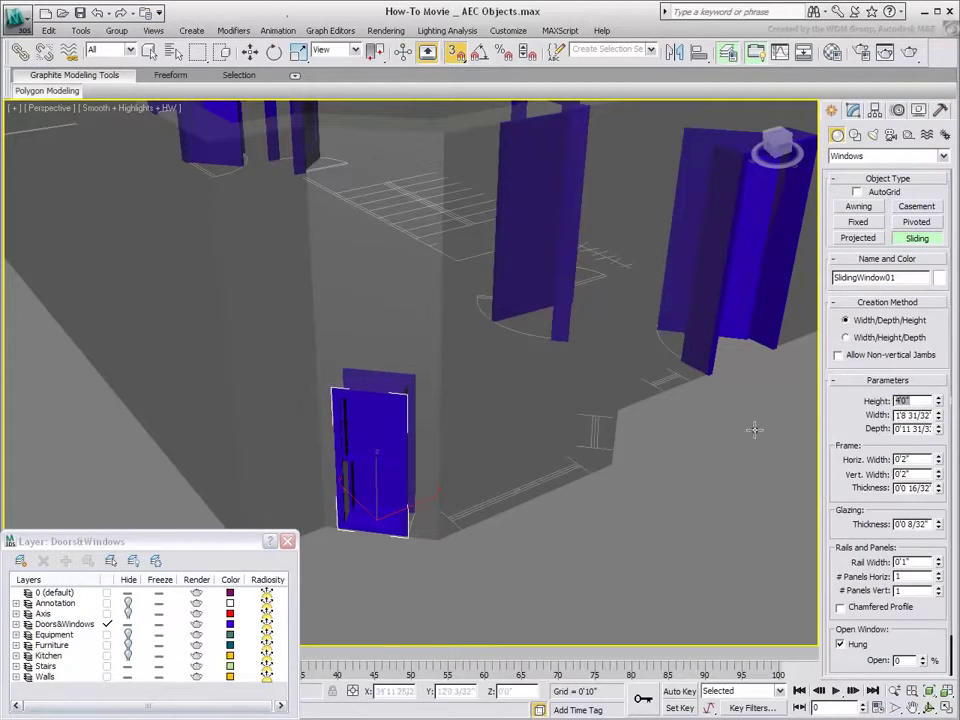
pyautogui.rightClick(516, 555)
pyautogui.click(530, 564)
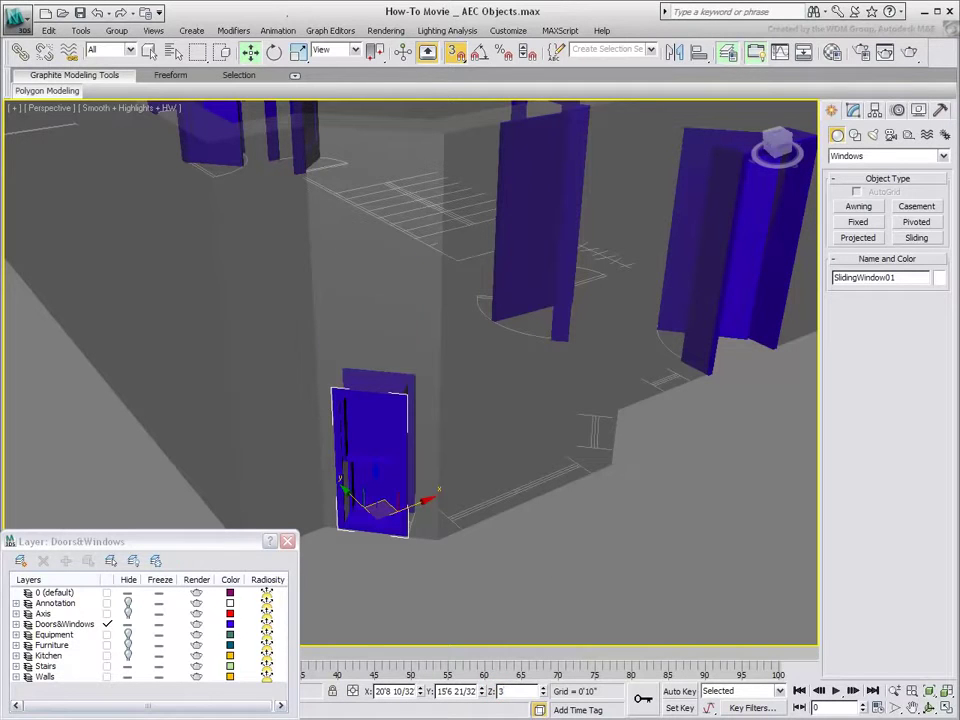
pyautogui.write('3')
pyautogui.press('Return')
# Open the sliding window to 55% in its modify parameters
pyautogui.moveTo(507, 550); pyautogui.dragTo(502, 568, button='middle')
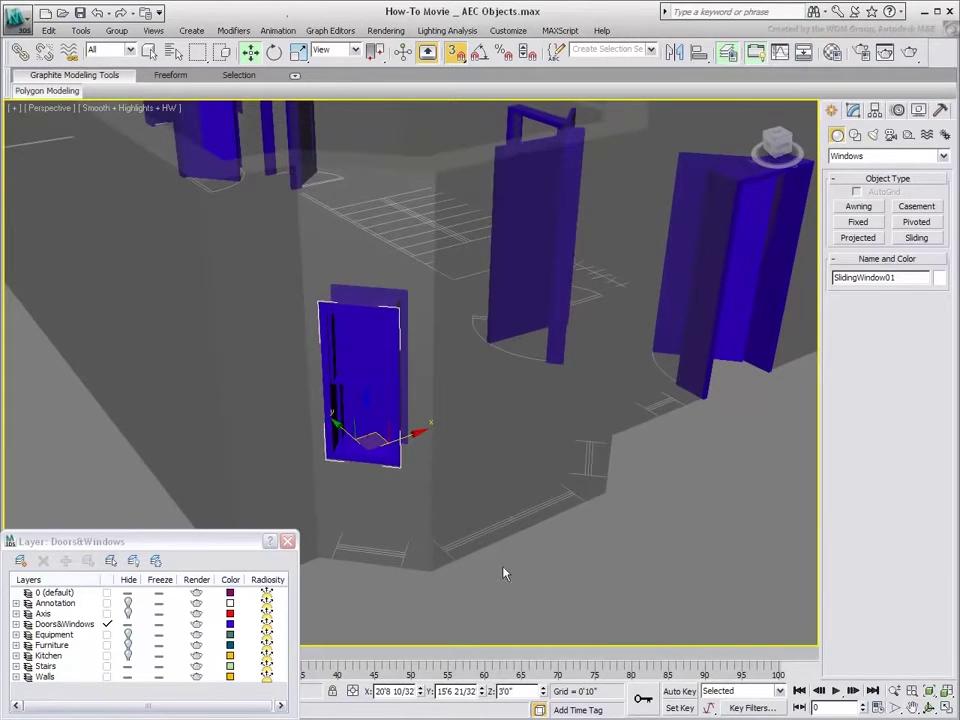
pyautogui.click(853, 111)
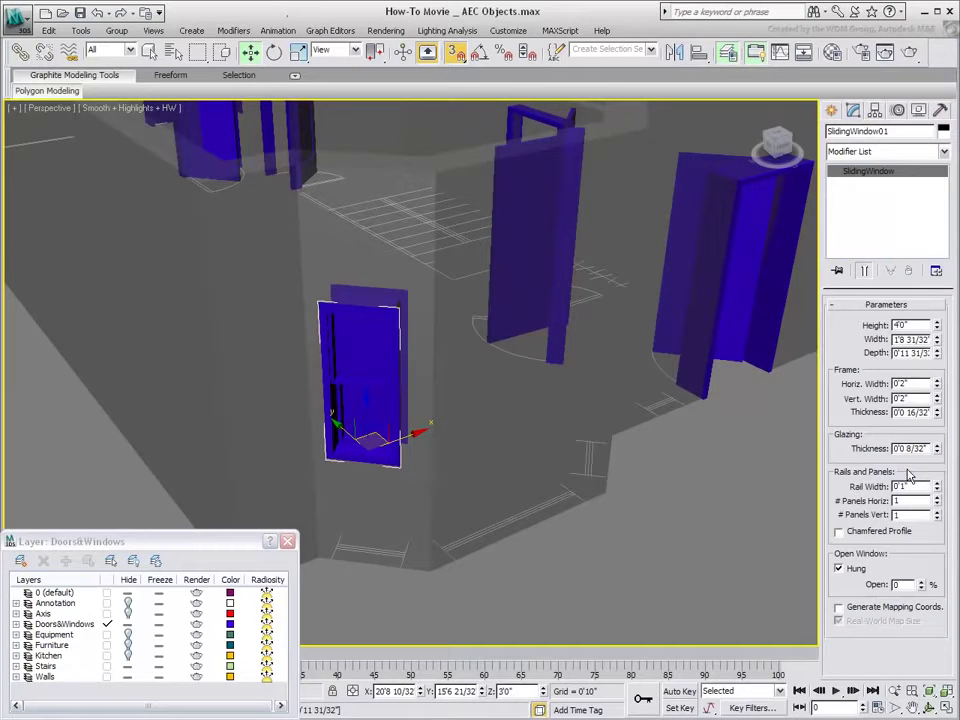
pyautogui.moveTo(931, 585); pyautogui.dragTo(925, 550)
# Create a sliding window in the bay's angled wall nearest the entrance, about 1'9" wide, 1'0" deep and about 5'2" high
pyautogui.moveTo(570, 557)
pyautogui.mouseDown(button='middle')
pyautogui.moveTo(543, 550)
pyautogui.moveTo(521, 568)
pyautogui.moveTo(482, 561)
pyautogui.moveTo(583, 551)
pyautogui.mouseUp(button='middle')
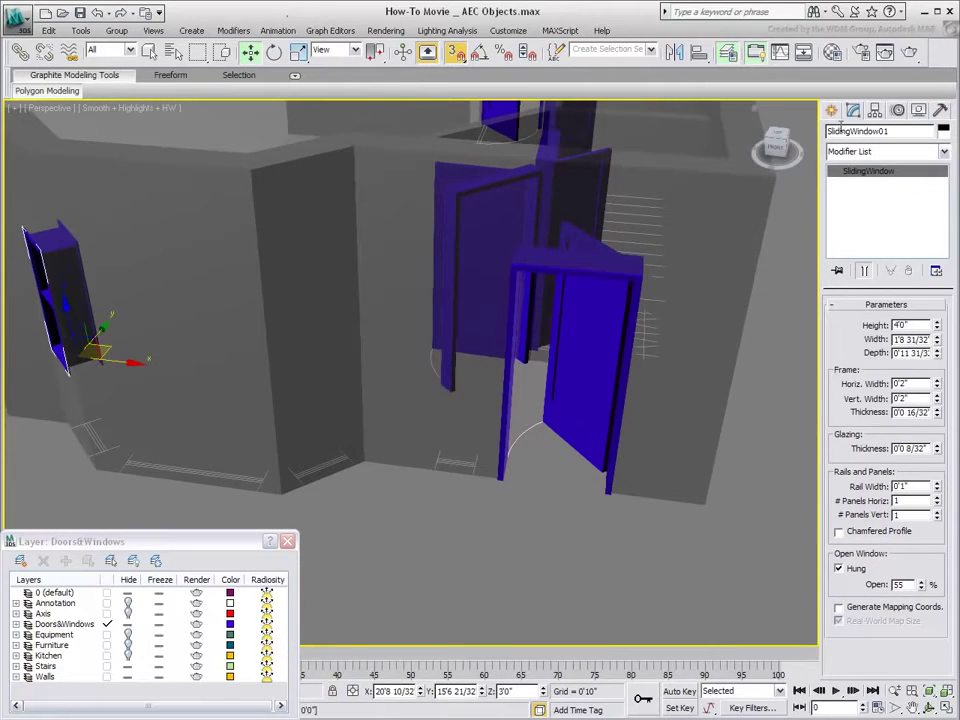
pyautogui.click(831, 110)
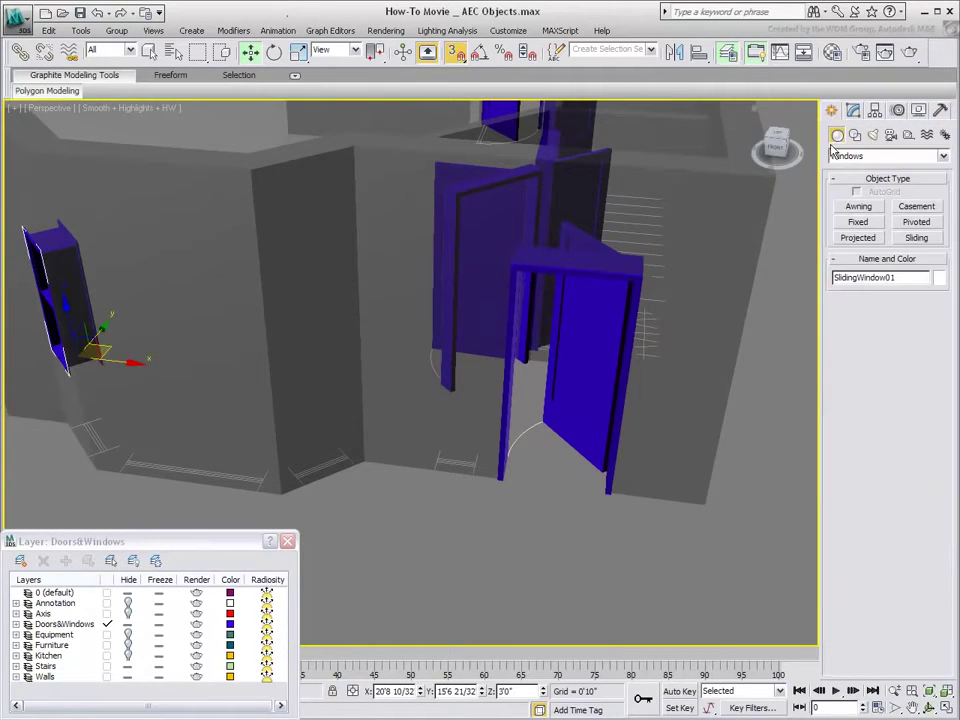
pyautogui.click(910, 238)
pyautogui.moveTo(311, 491); pyautogui.dragTo(346, 471)
pyautogui.click(335, 445)
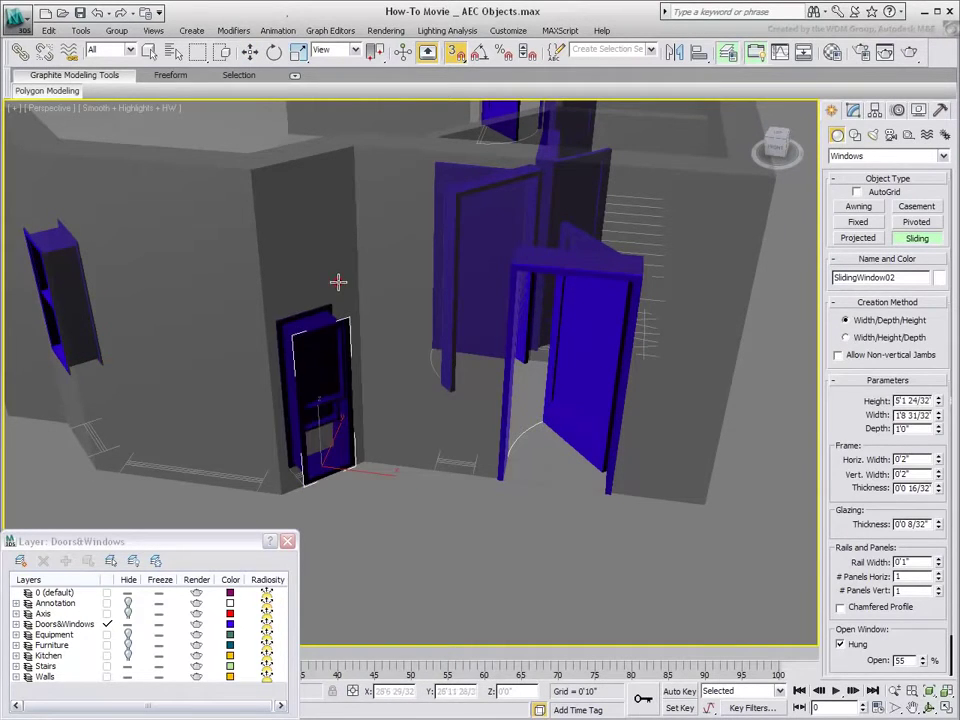
pyautogui.click(336, 281)
# Set the height of the window nearest the entrance to 4'0" and raise it to a Z position of 3'0"
pyautogui.moveTo(897, 400); pyautogui.dragTo(953, 400)
pyautogui.write("4'")
pyautogui.press('Return')
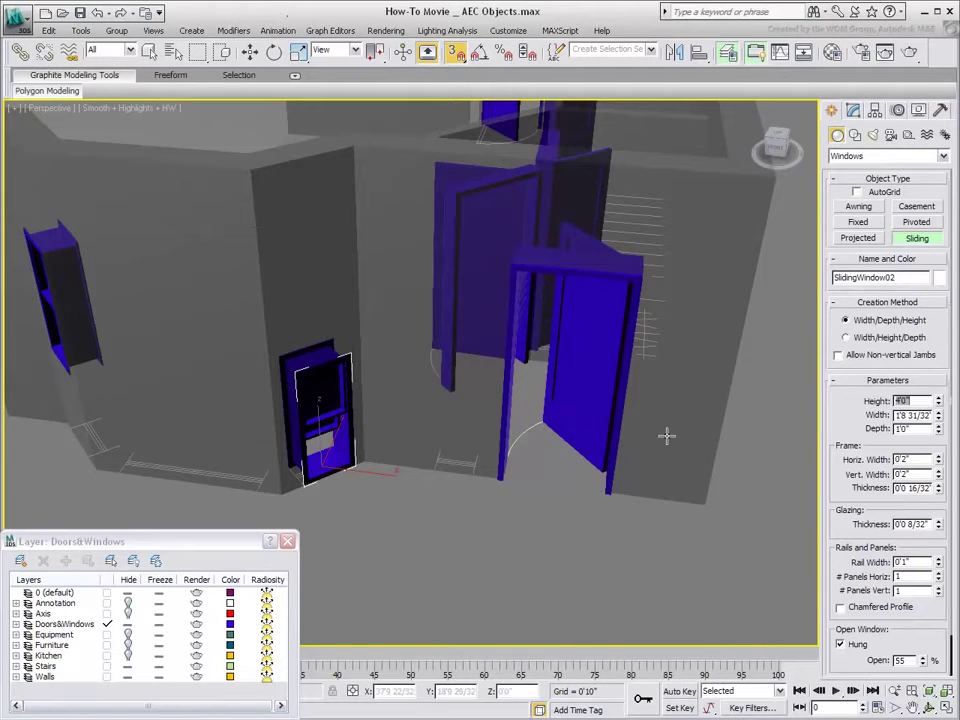
pyautogui.rightClick(481, 592)
pyautogui.click(482, 690)
pyautogui.write("3'")
pyautogui.press('Return')
# Create a sliding window in the bay's middle wall, about 4'4" wide, 1'0" deep and about 4'5" high
pyautogui.keyDown('alt'); pyautogui.moveTo(368, 558); pyautogui.dragTo(806, 262, button='middle'); pyautogui.keyUp('alt')
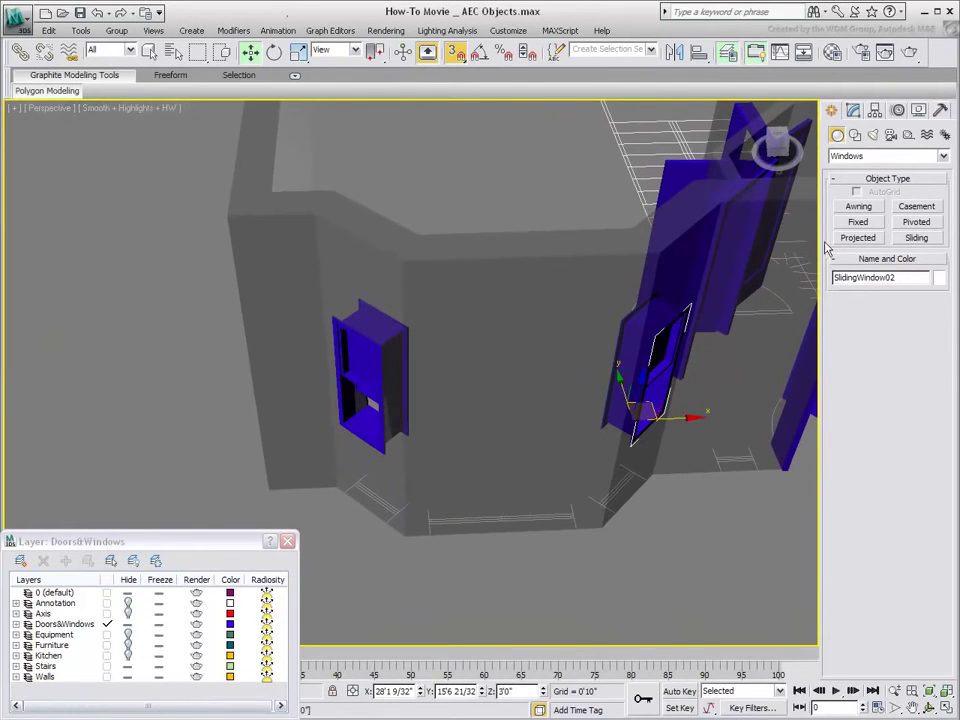
pyautogui.click(916, 237)
pyautogui.moveTo(433, 540); pyautogui.dragTo(568, 534)
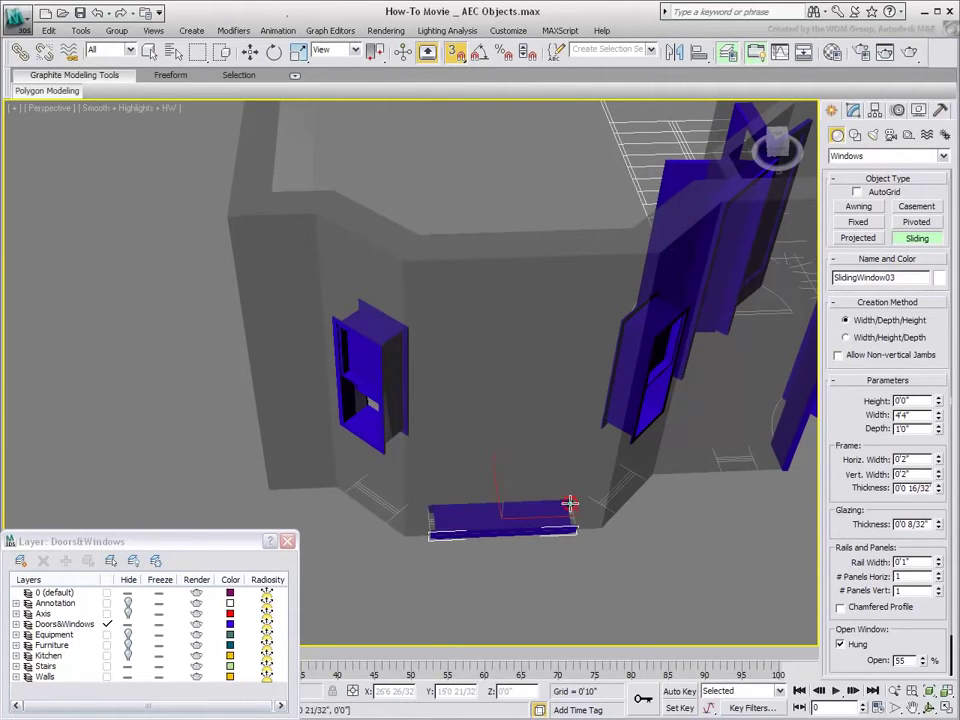
pyautogui.click(569, 503)
pyautogui.click(572, 354)
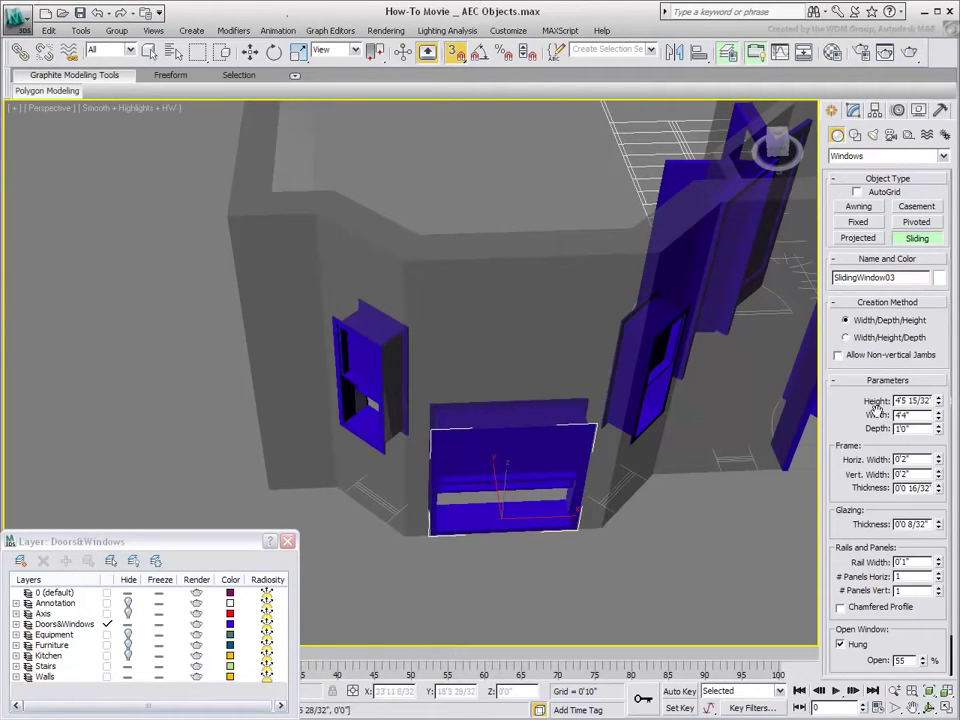
# Set the height of the bay's middle window to 4'0" and raise it to a Z position of 3'0"
pyautogui.moveTo(899, 398); pyautogui.dragTo(955, 398)
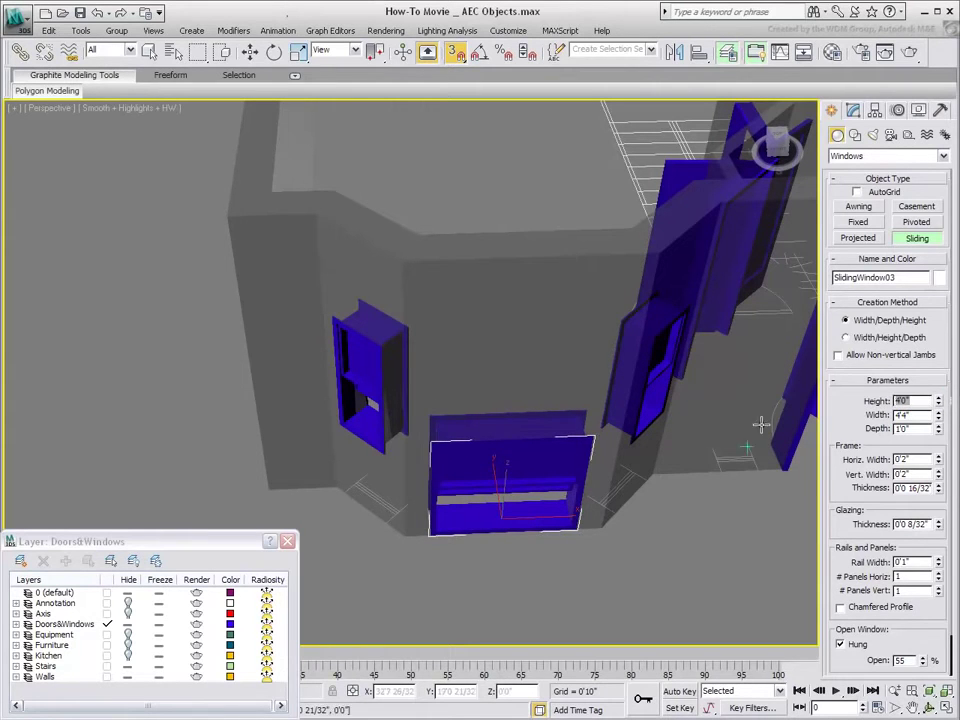
pyautogui.rightClick(651, 577)
pyautogui.moveTo(529, 691); pyautogui.dragTo(459, 683)
pyautogui.write('3')
pyautogui.press('Return')
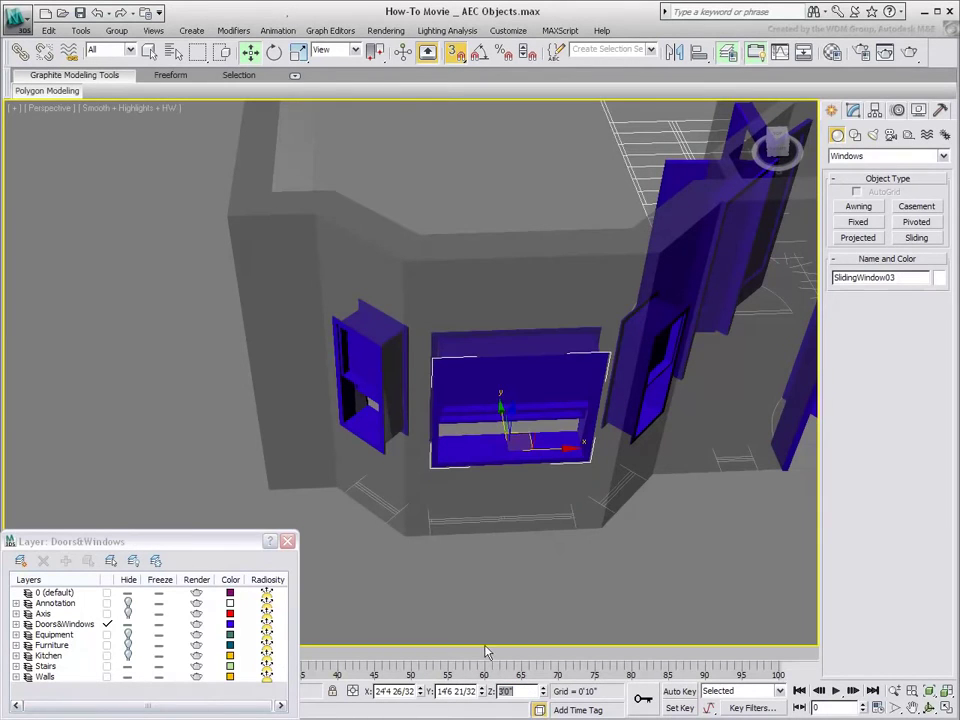
# Turn off the Hung option in the middle sliding window's modify parameters so that it slides horizontally
pyautogui.click(853, 110)
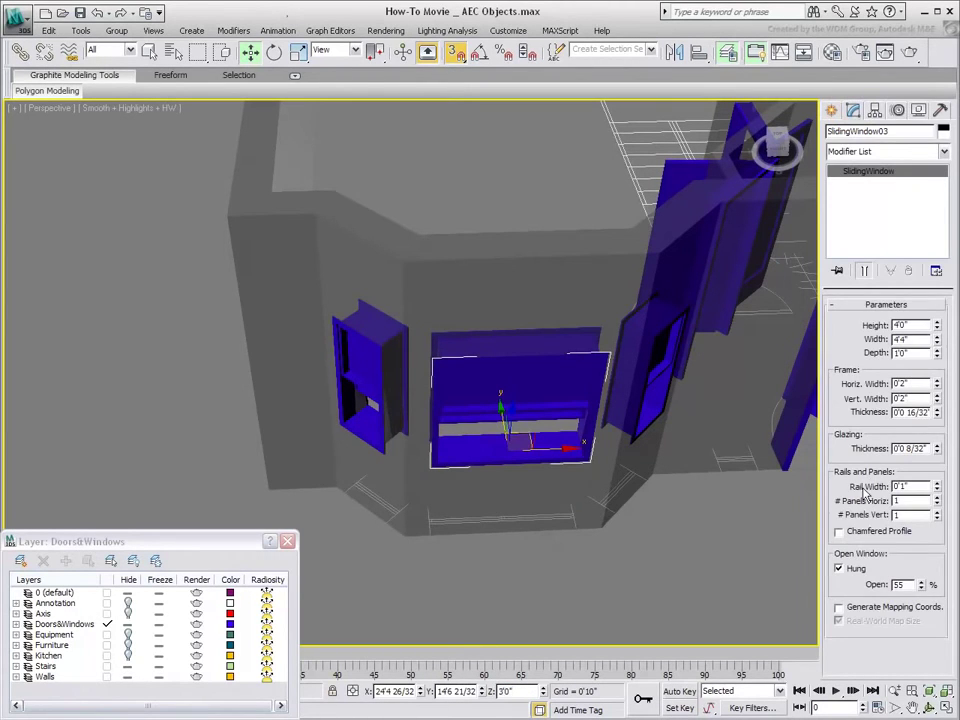
pyautogui.click(839, 568)
pyautogui.keyDown('alt'); pyautogui.moveTo(590, 565); pyautogui.dragTo(443, 510, button='middle'); pyautogui.keyUp('alt')
pyautogui.scroll(6, 443, 510)
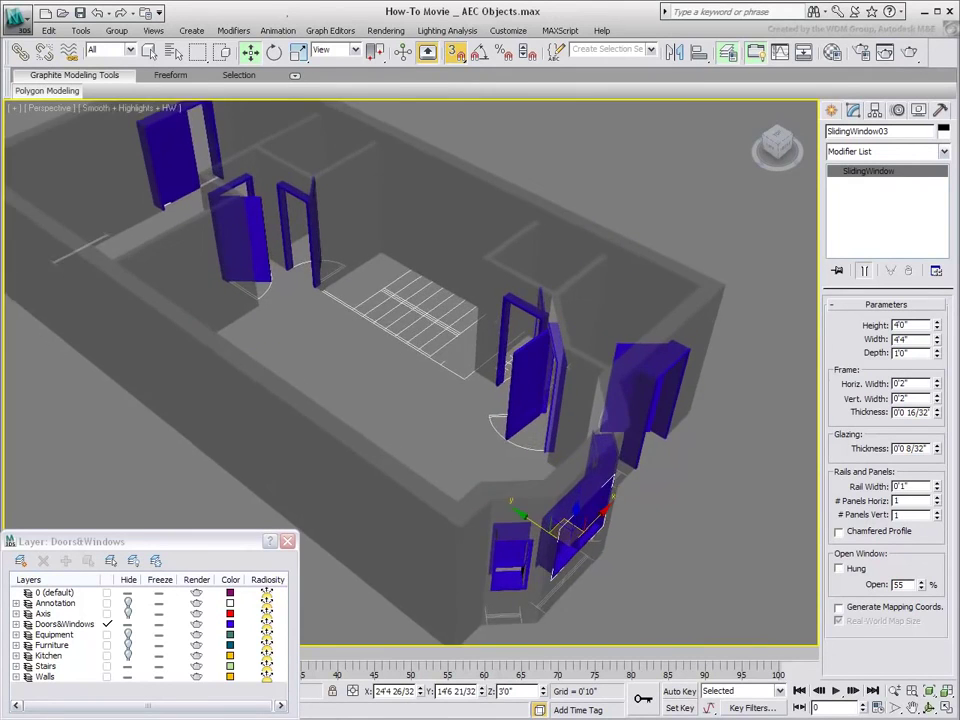
pyautogui.scroll(2, 450, 132)
pyautogui.moveTo(344, 308); pyautogui.dragTo(381, 476, button='middle')
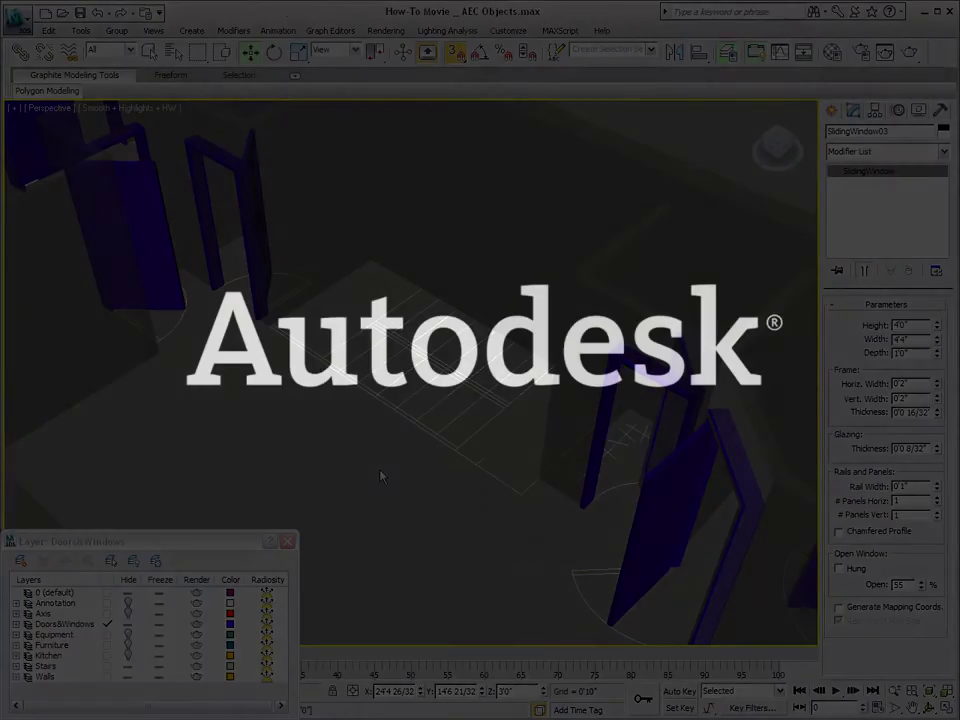